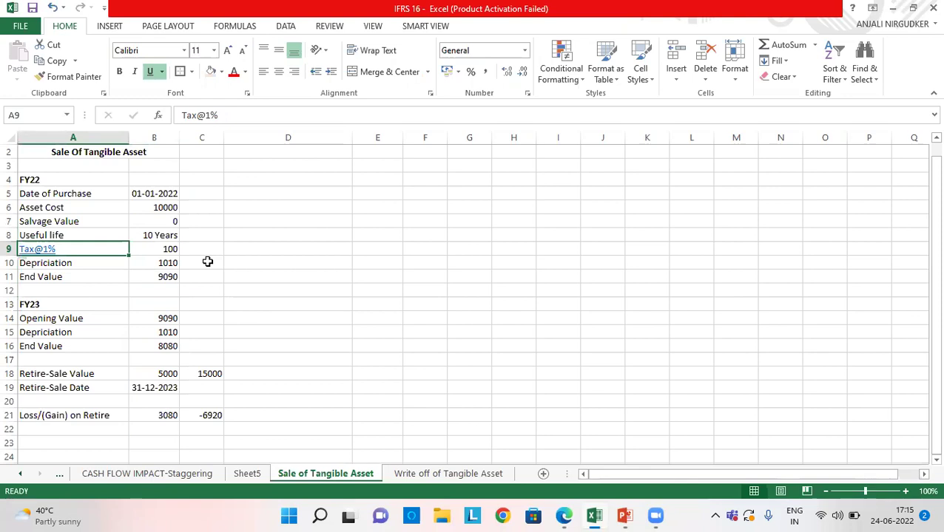
Step: Review the depreciation, end value, retire-sale value and date, and loss/gain on retire entries on the Sale of Tangible Asset sheet
key(Down)
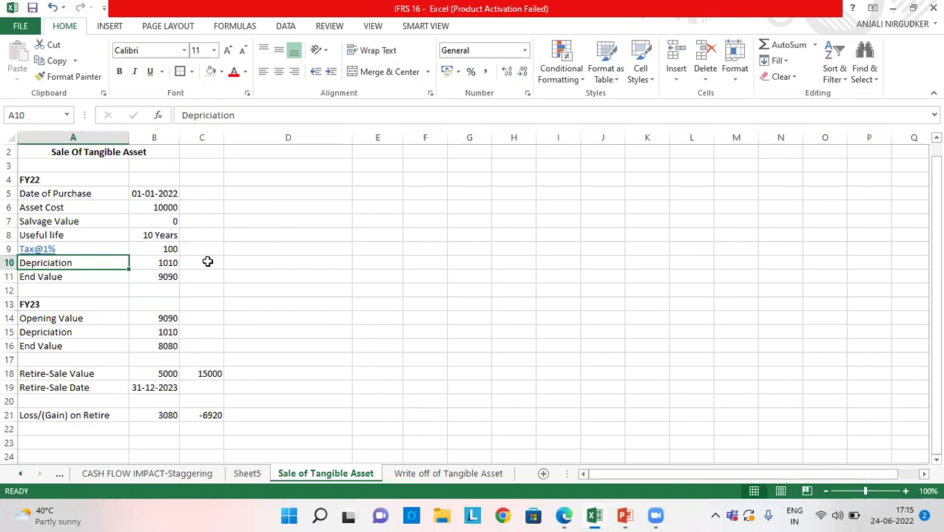
key(Right)
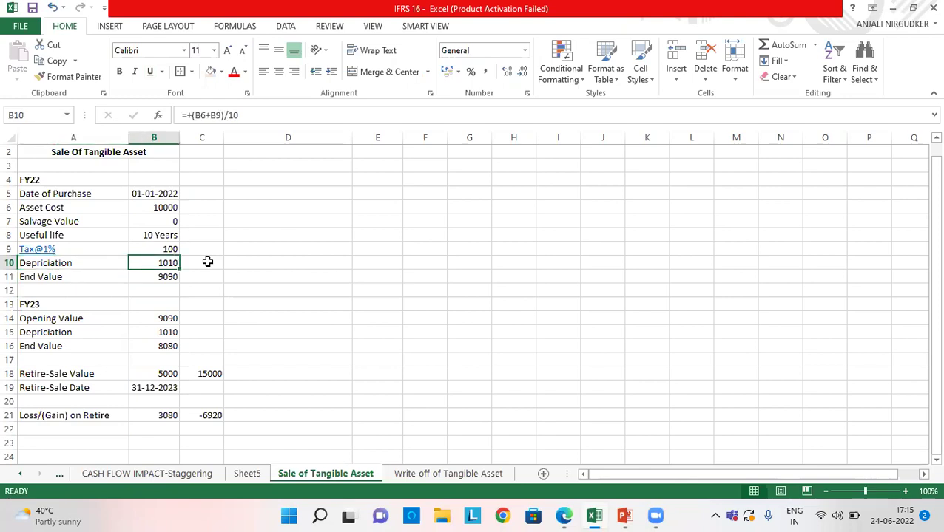
key(Left)
key(Down)
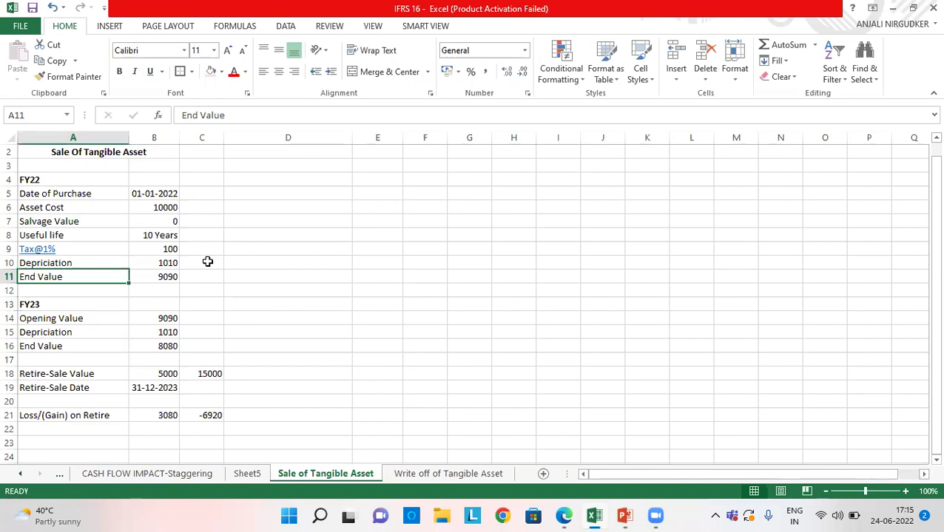
key(Down)
key(Down)
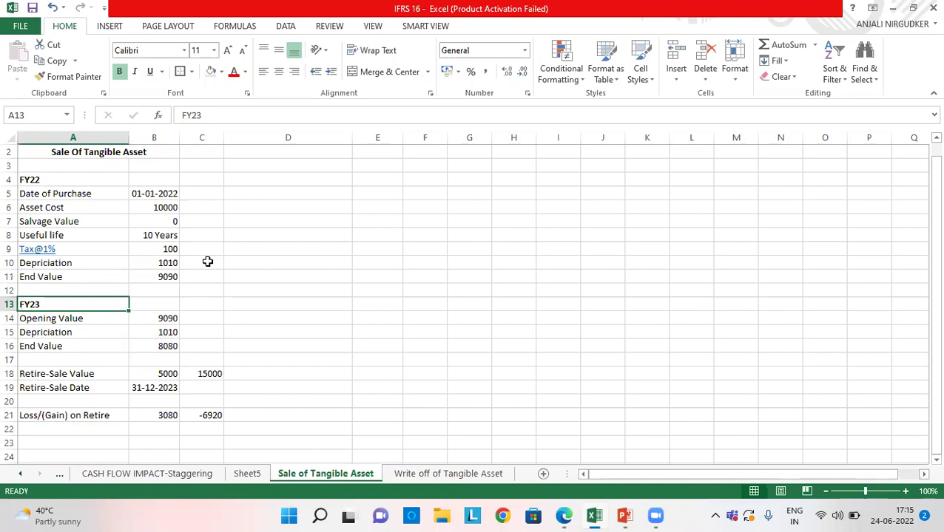
key(Down)
key(Down)
key(Down)
key(Down)
key(Down)
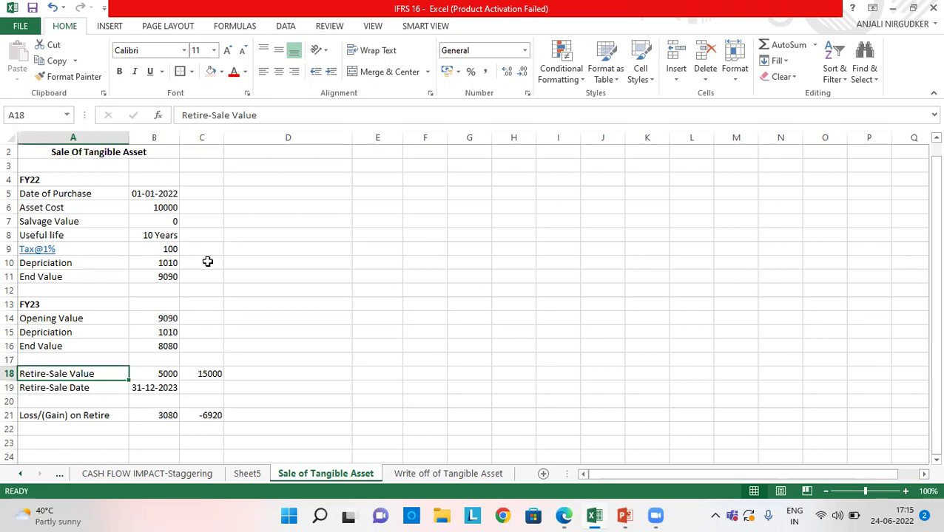
key(Right)
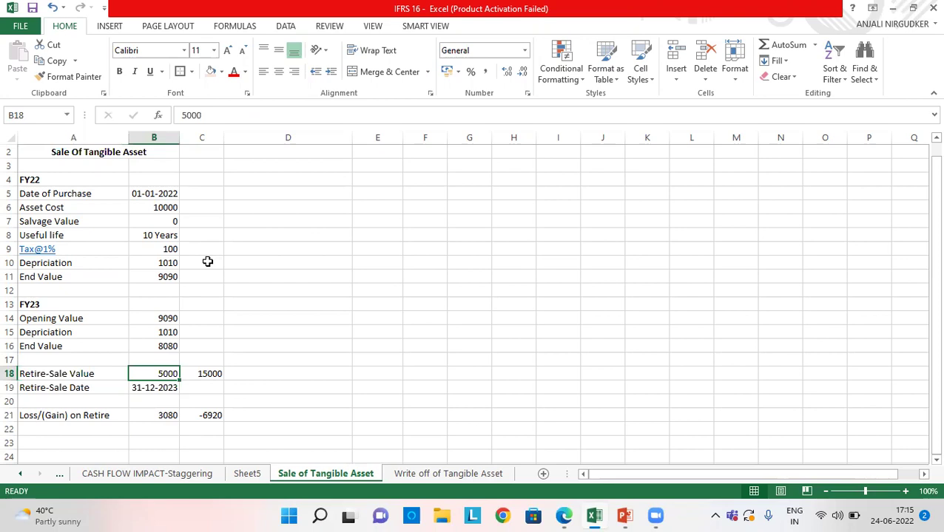
key(Down)
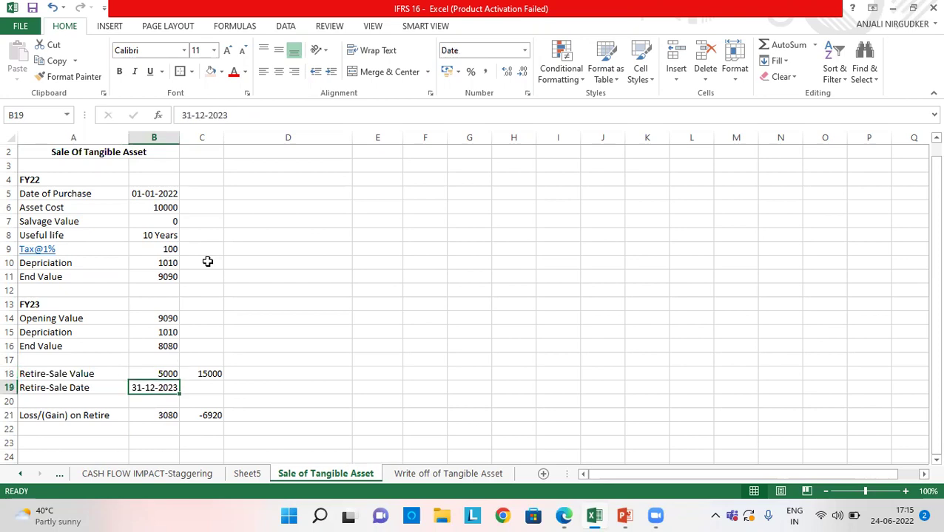
key(Down)
key(Down)
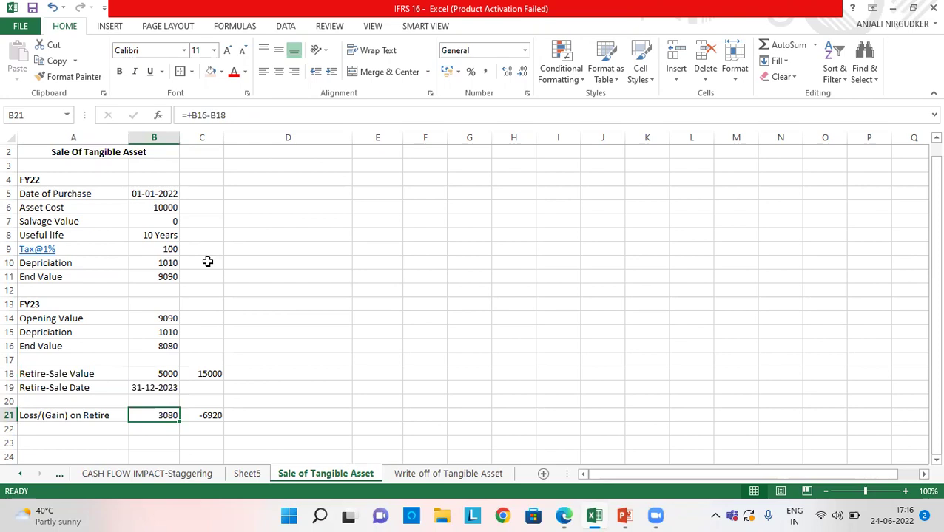
Step: Clear the second scenario's retire-sale value and loss/gain figures in column C, and return to cell C1
drag(206, 363, 242, 516)
key(Delete)
key(Up)
key(Up)
key(Up)
key(Up)
key(Up)
key(Up)
key(Up)
key(Up)
key(Up)
key(Up)
key(Up)
key(Up)
key(Up)
key(Up)
key(Up)
key(Up)
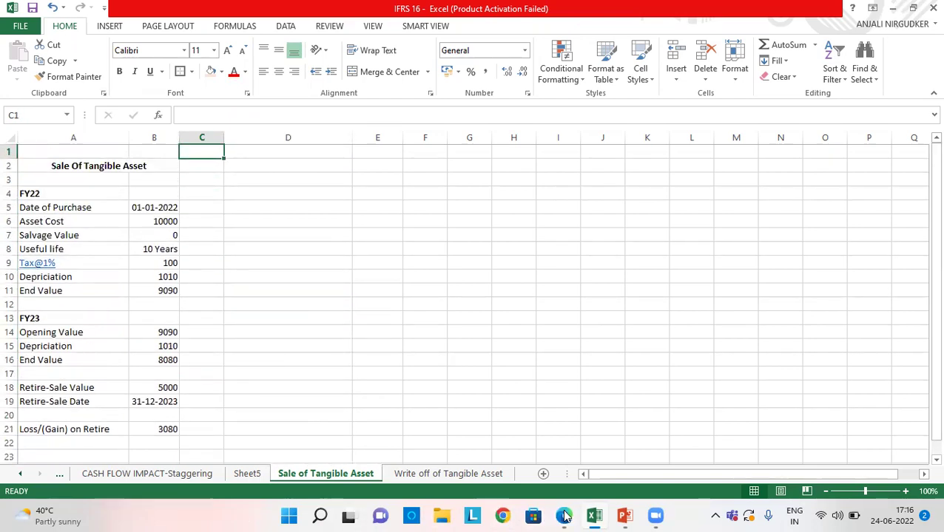
Step: Switch to Oracle EPM Cloud Planning in the browser and open the Capital Investments page
mouse_move(564, 516)
click(564, 459)
click(675, 181)
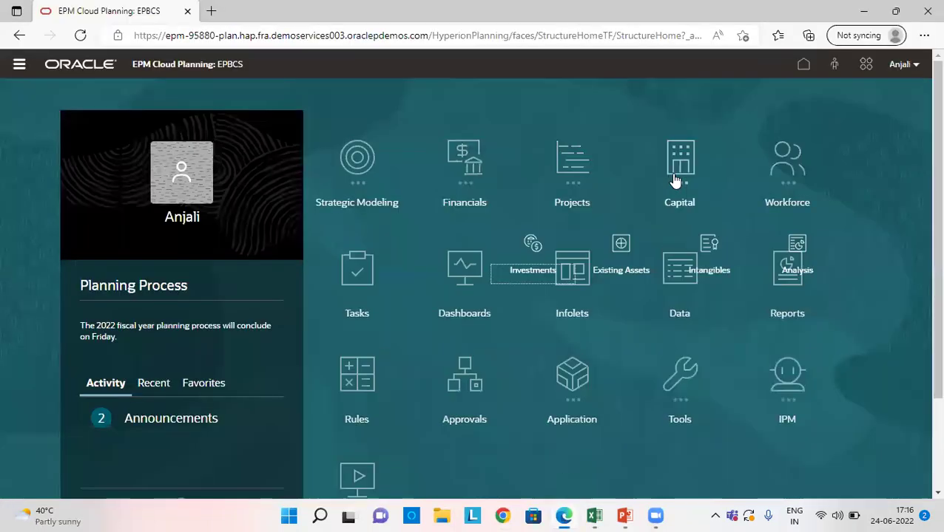
click(541, 259)
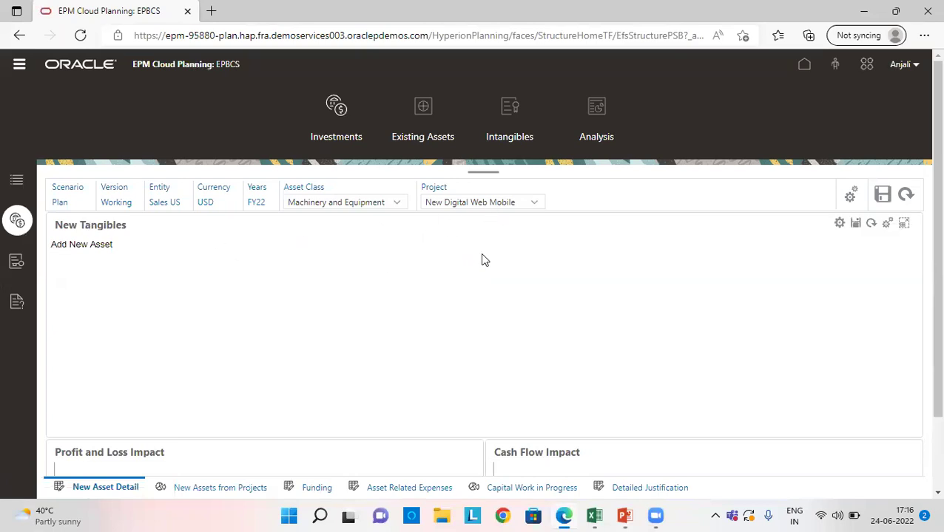
Step: Start adding a new asset under New Tangibles with the description Machinery
right_click(88, 264)
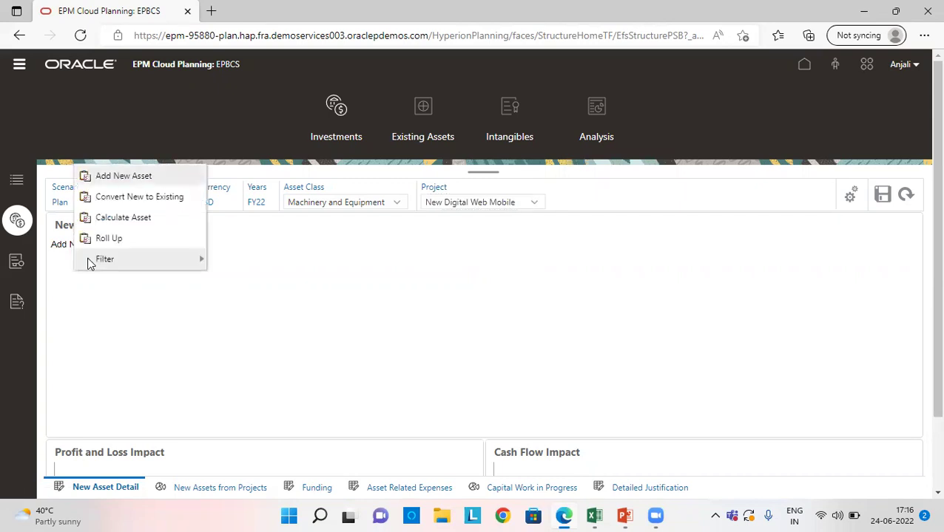
click(120, 177)
click(314, 163)
text(Machinery)
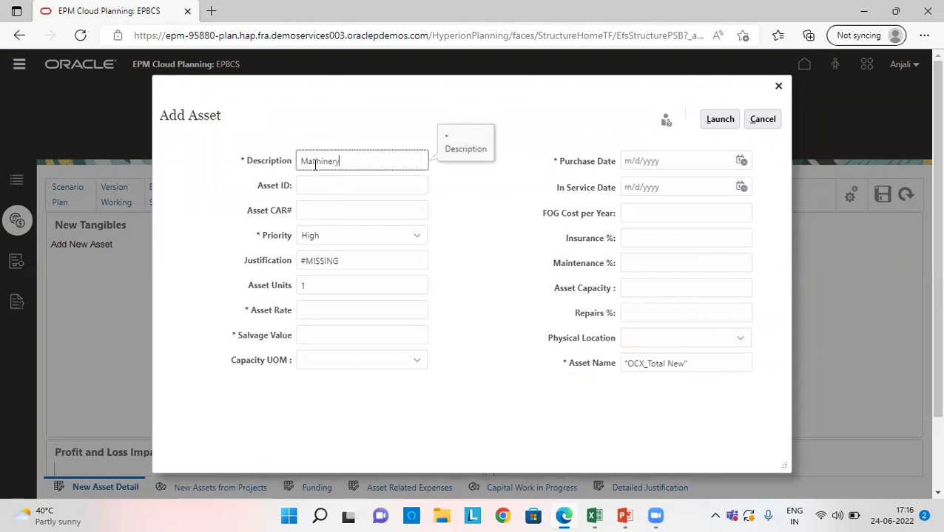
Step: Set the asset rate to 10000, the salvage value to 0 and the purchase date to 1/1/2022
key(Tab)
key(Tab)
key(Tab)
key(Tab)
key(Tab)
key(Tab)
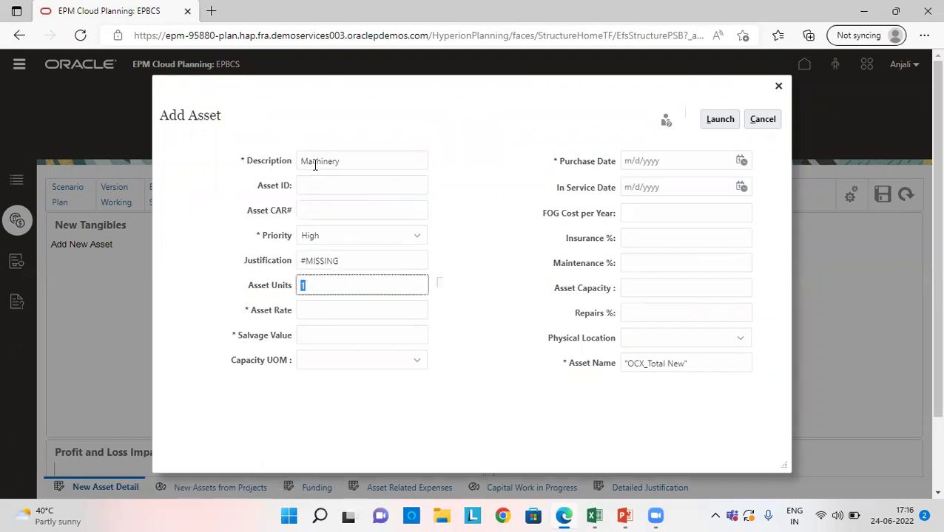
text(10000)
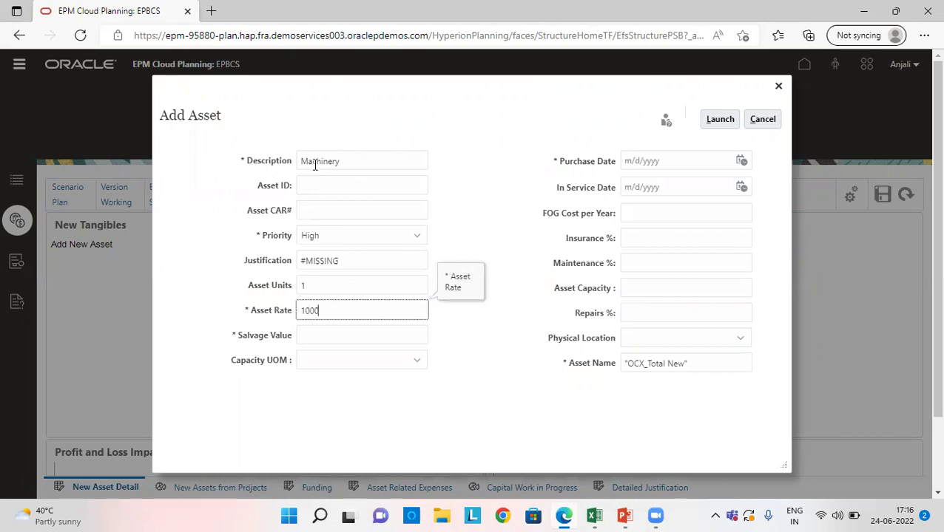
key(Tab)
text(0)
key(Tab)
key(Tab)
text(01/01/20)
Step: Name the asset Machinery_mach, launch its creation and dismiss the information message
key(Tab)
key(Tab)
key(Tab)
key(Tab)
key(Tab)
key(Tab)
key(Tab)
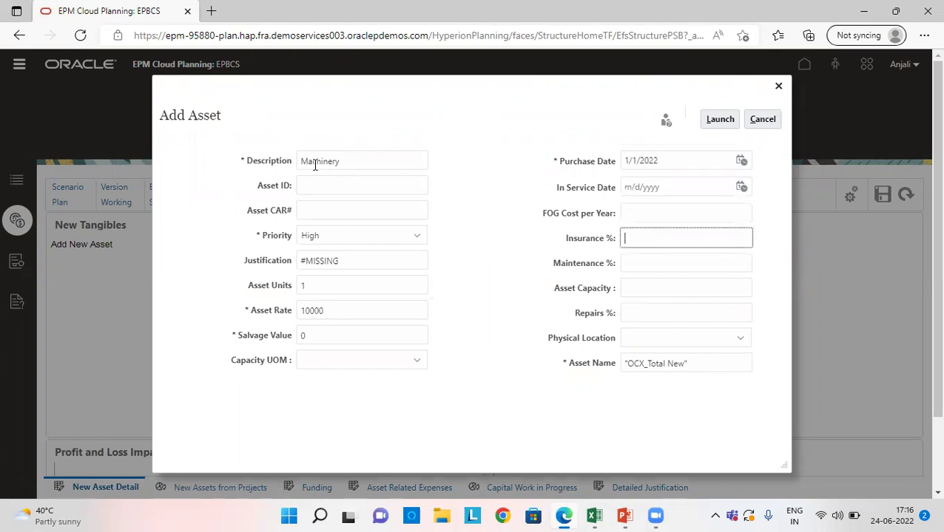
text(Ma)
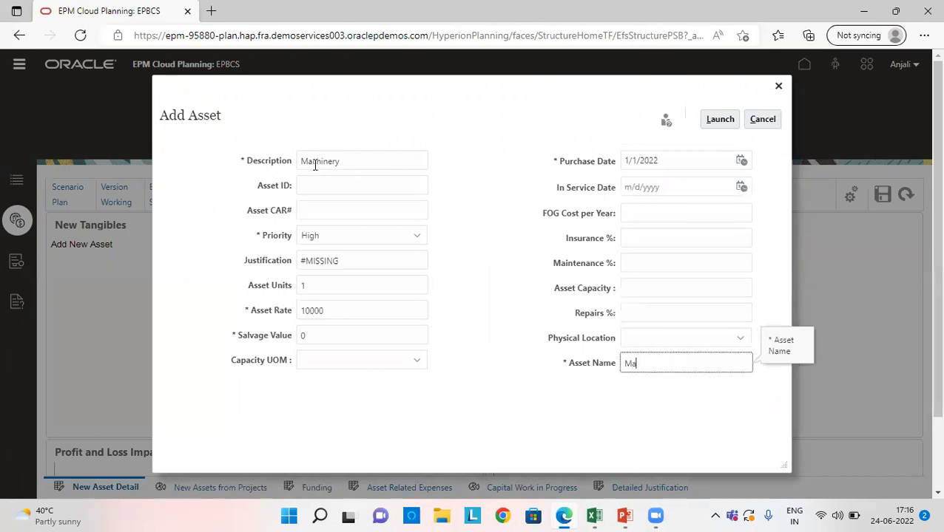
text(chinery_mach)
click(716, 120)
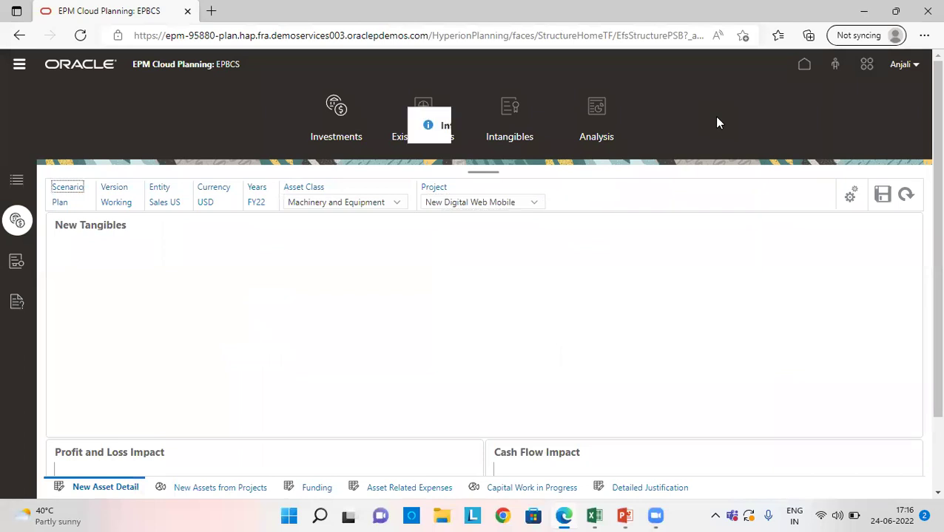
click(507, 197)
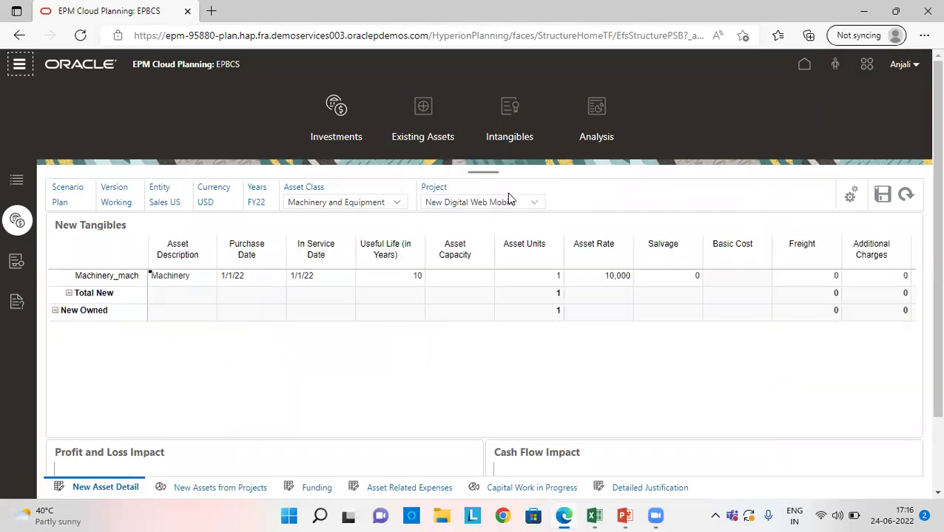
Step: Run Calculate Asset on the Machinery_mach row and close the information message
right_click(111, 276)
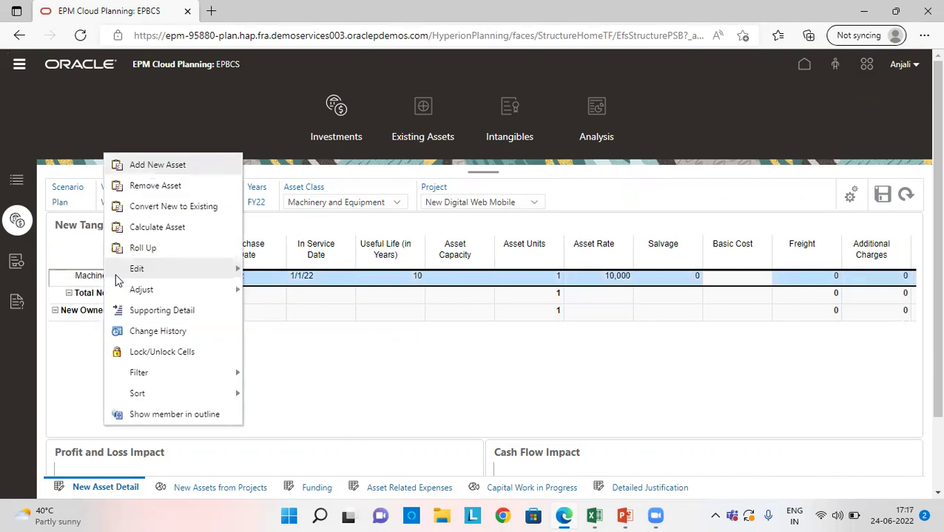
click(160, 229)
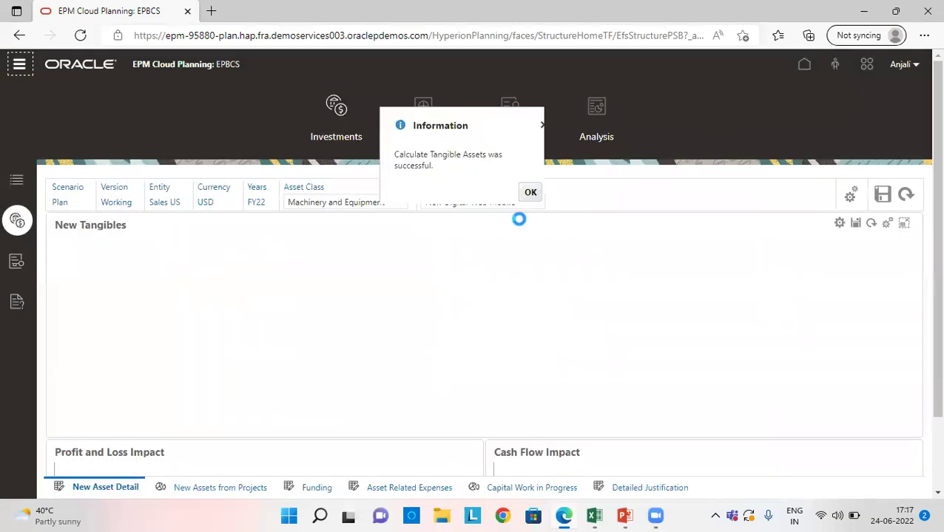
click(528, 191)
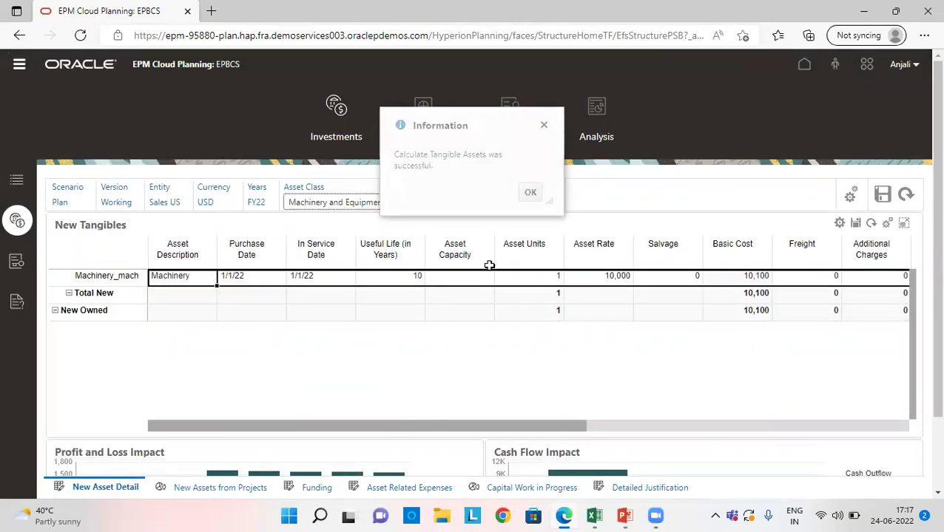
click(531, 193)
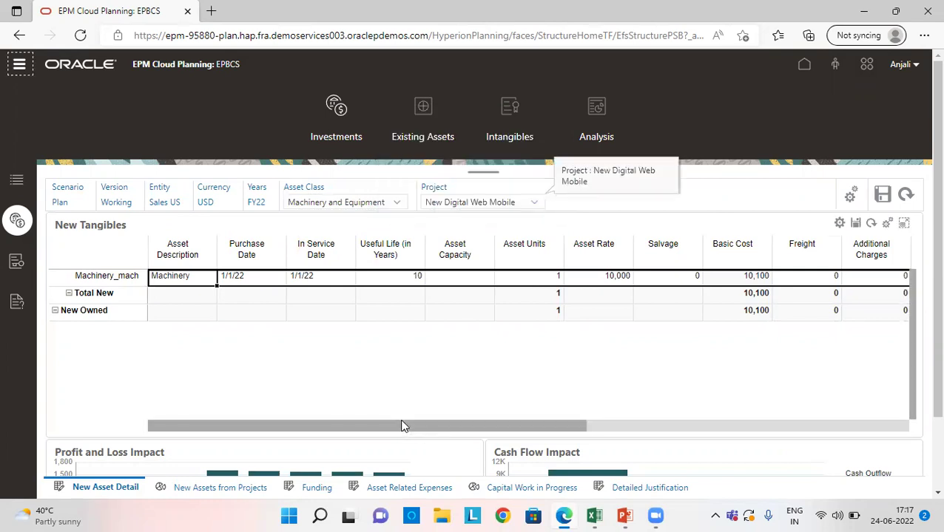
Step: Compare the Machinery_mach tax amount and asset value with the FY22 depreciation and end value formulas in the Excel sheet
scroll(480, 431, right, 5)
scroll(482, 435, right, 5)
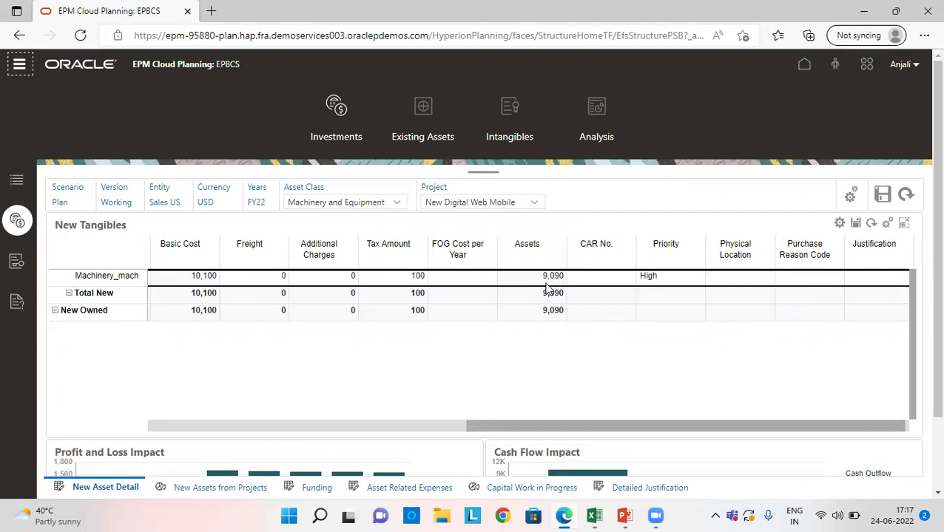
key(alt+Tab)
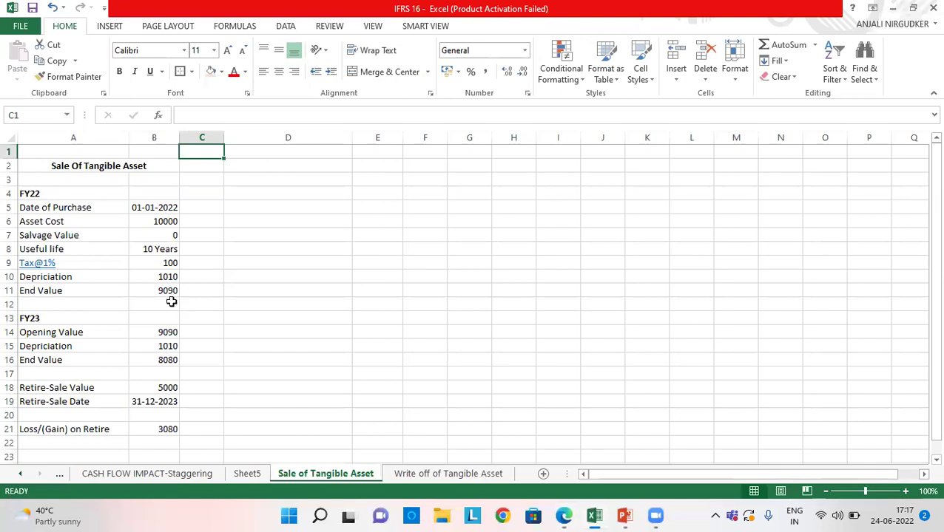
click(169, 294)
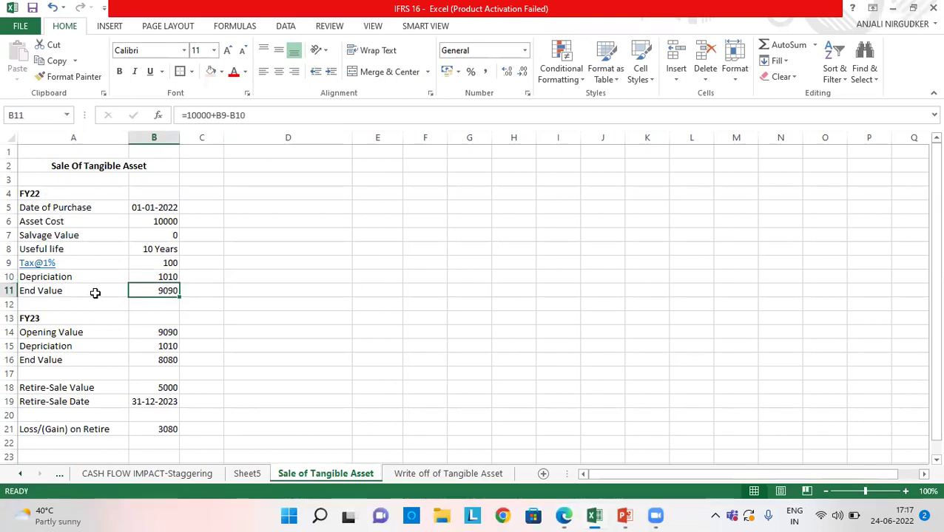
click(166, 275)
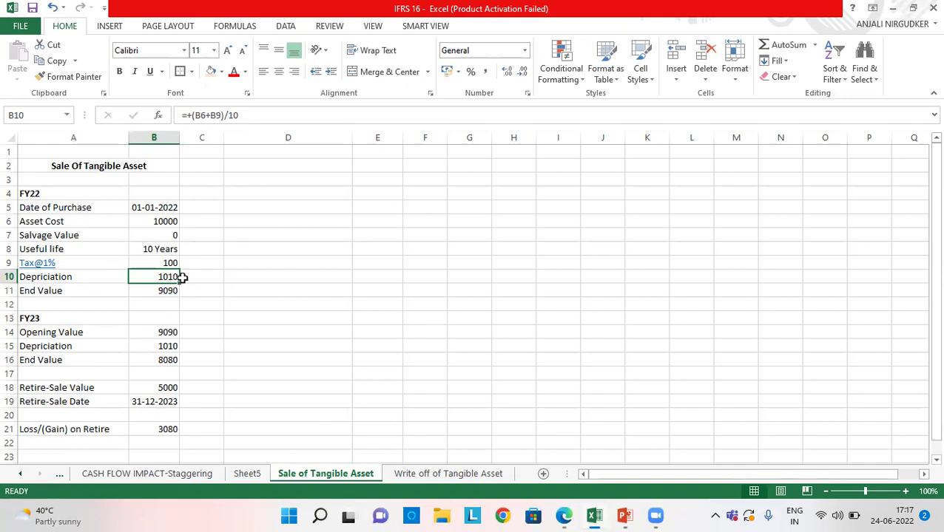
click(177, 292)
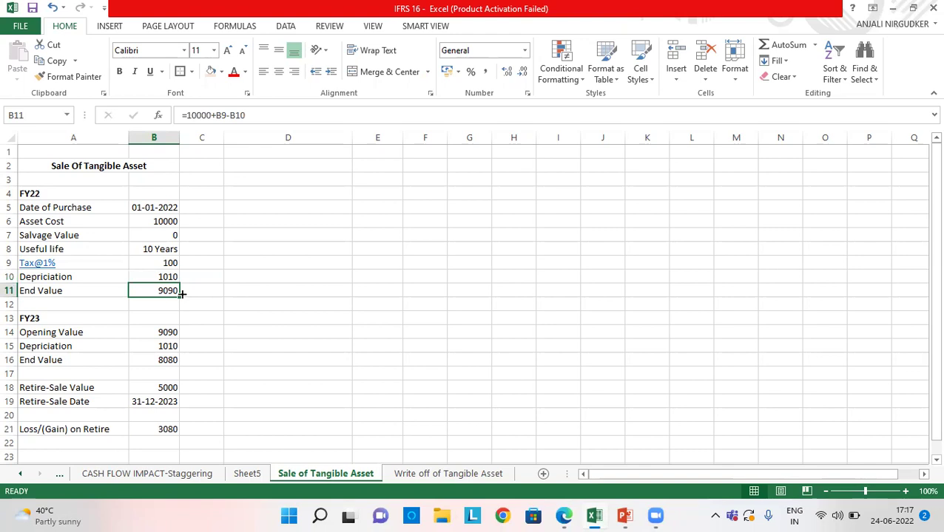
Step: Switch back to EPM Cloud Planning and drill the FY22 Profit and Loss Impacts analysis down to the Machinery_mach depreciation
key(alt+Tab)
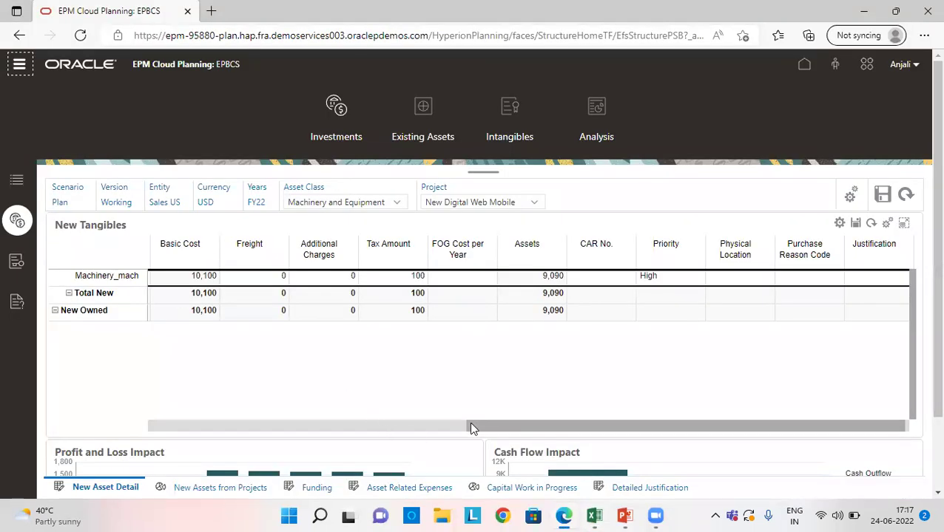
drag(470, 425, 176, 389)
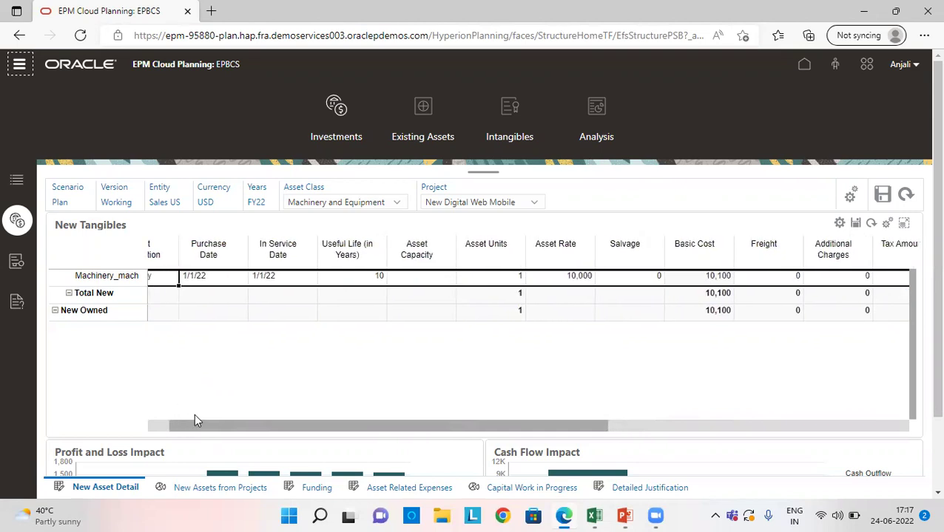
drag(193, 423, 148, 428)
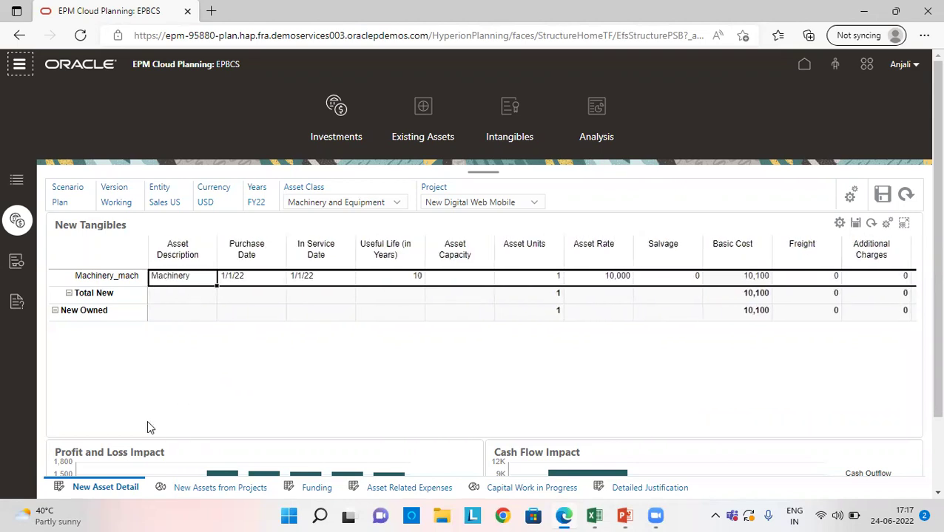
click(599, 134)
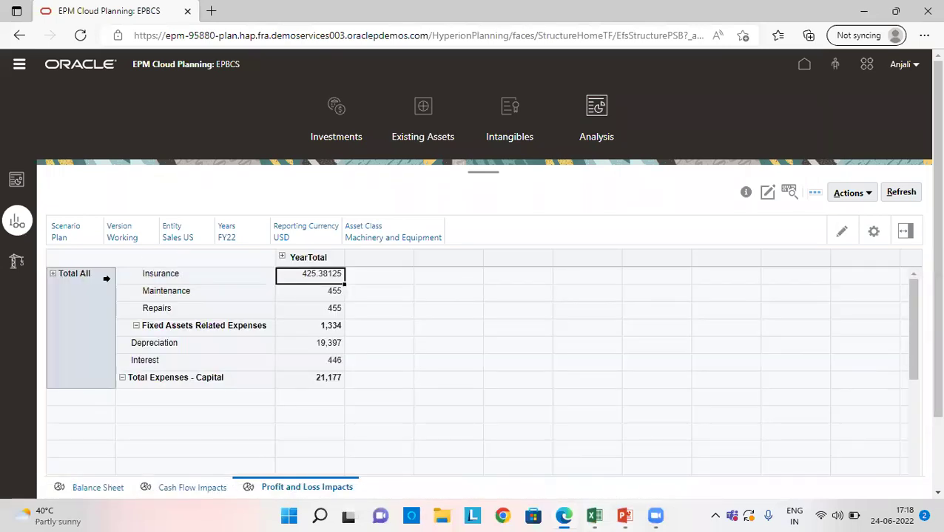
click(54, 275)
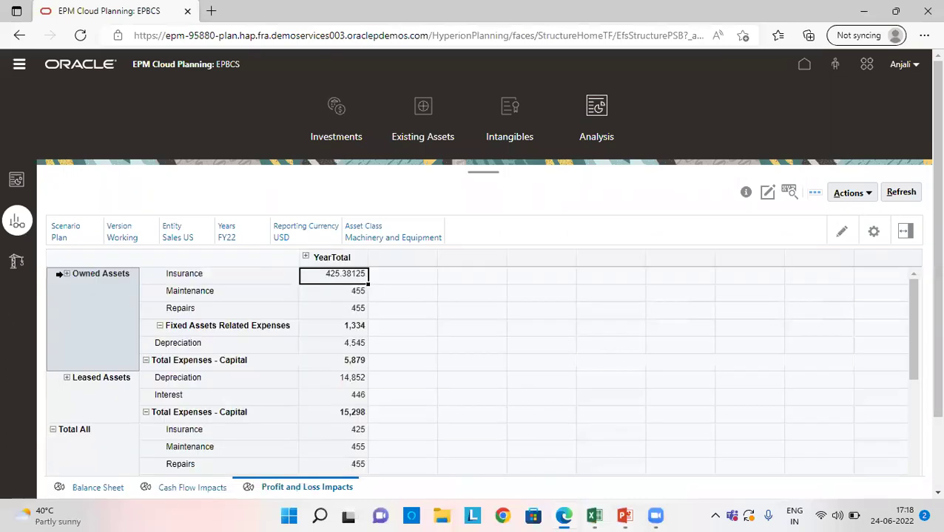
click(65, 275)
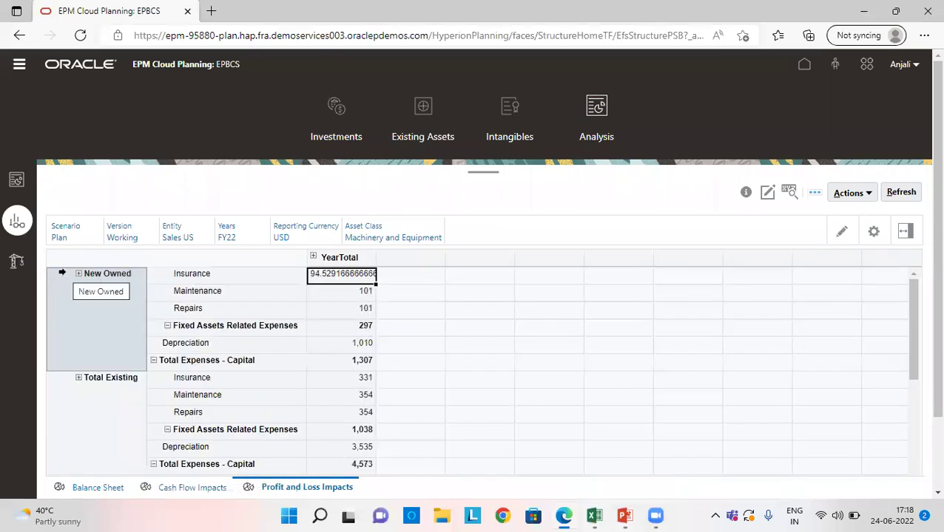
click(79, 274)
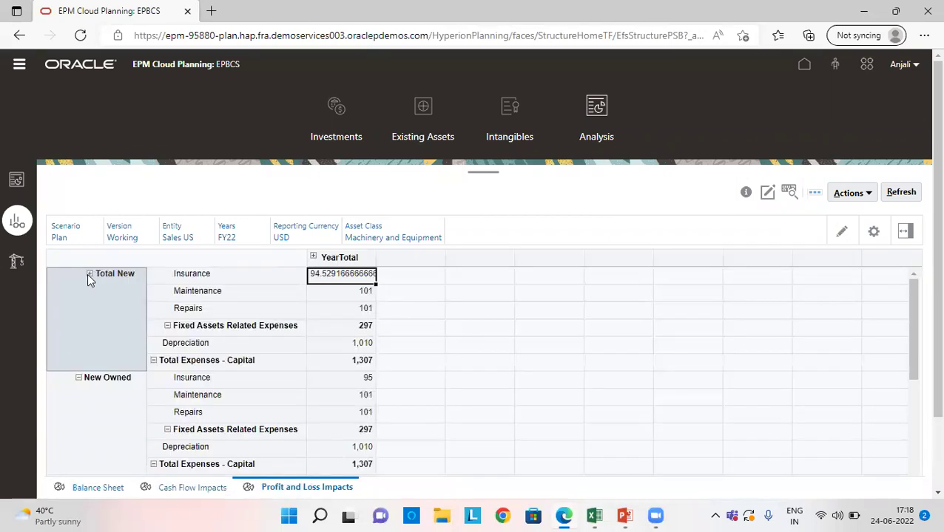
click(88, 275)
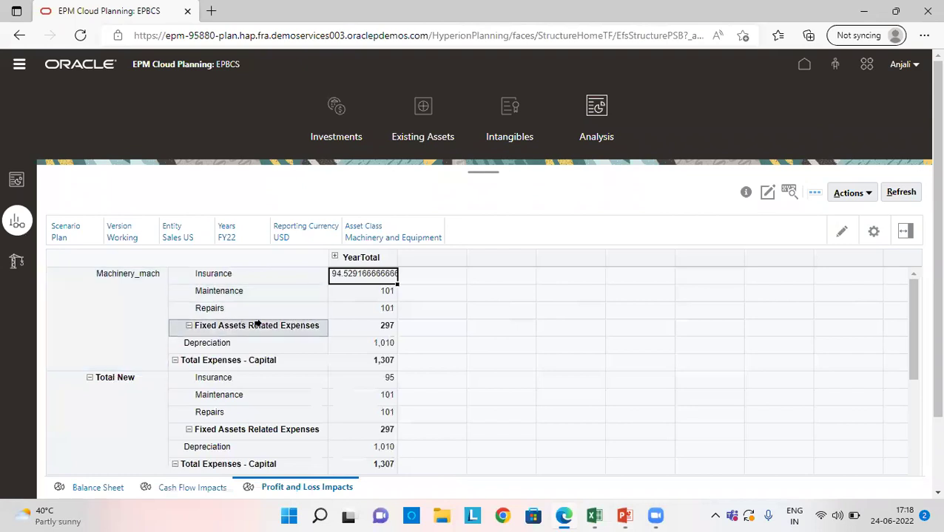
click(374, 349)
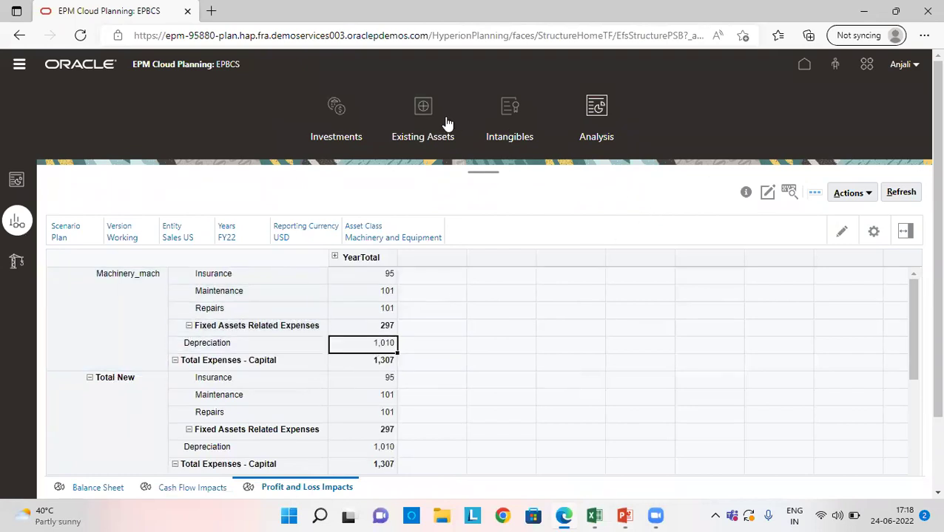
Step: Return to the new asset details under Investments and set the project to New Digital Web Mobile
click(420, 113)
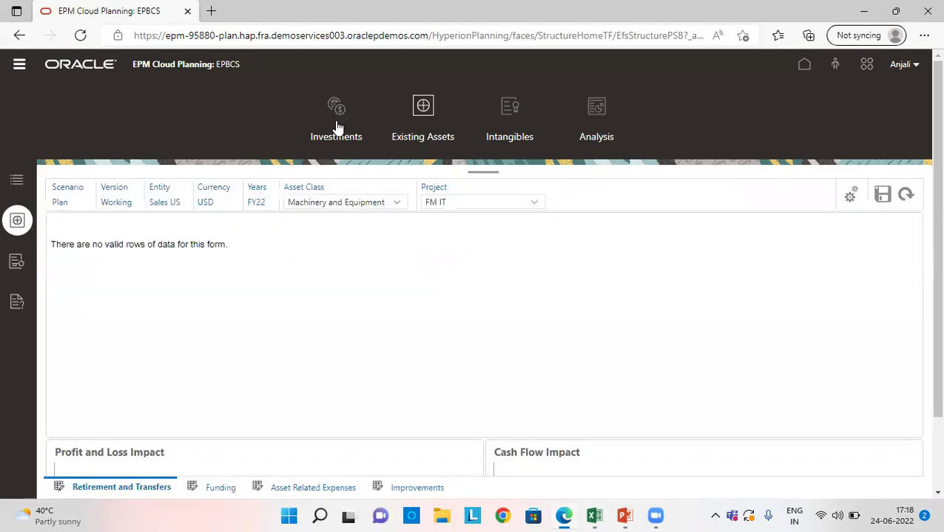
click(340, 126)
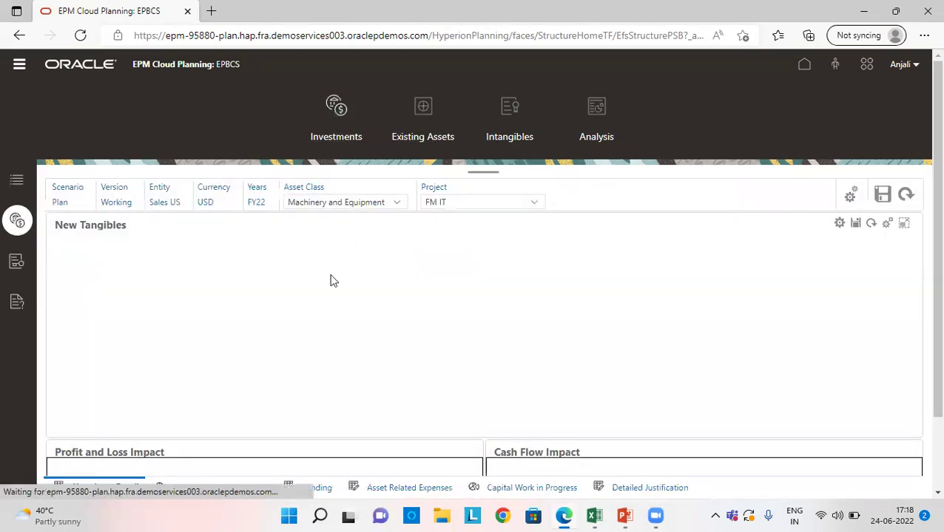
click(435, 207)
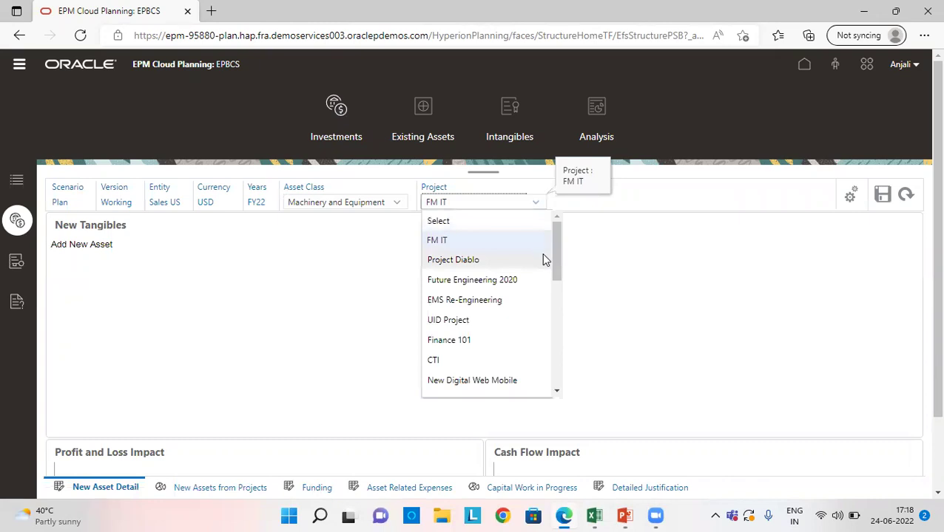
scroll(518, 305, down, 1)
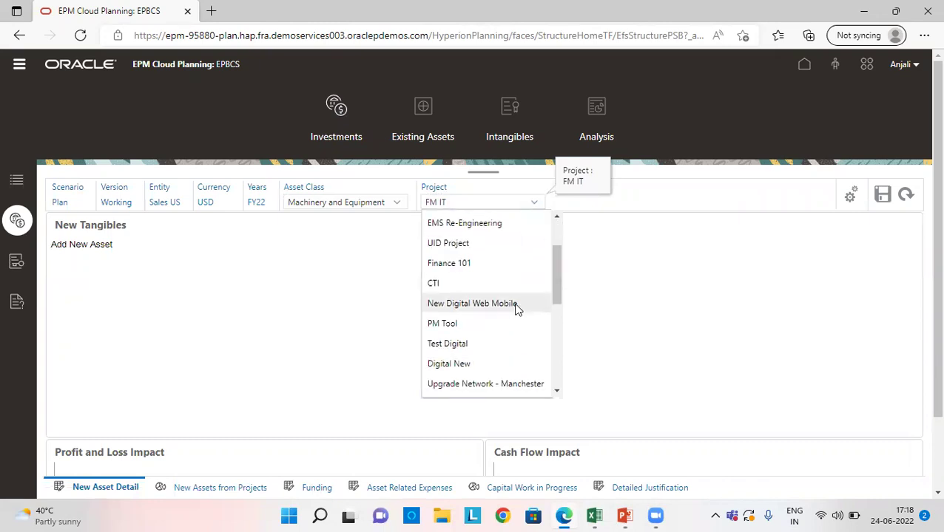
click(516, 307)
click(818, 195)
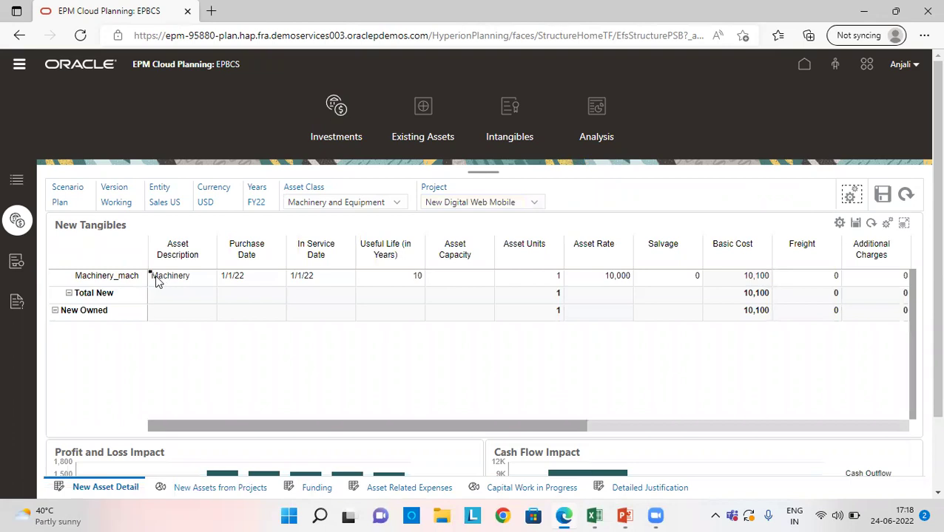
Step: Convert the new Machinery_mach asset to the existing asset Lathe Machine and dismiss the information message
click(104, 276)
right_click(105, 275)
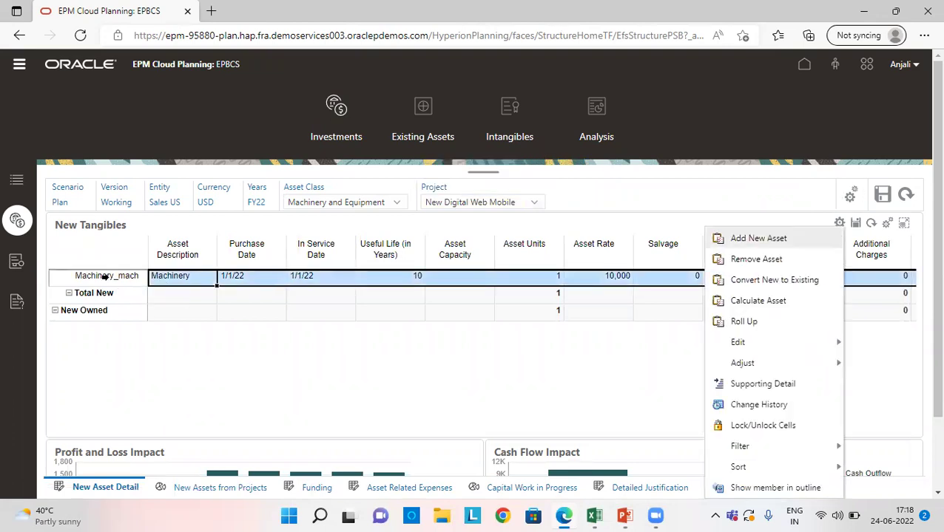
click(749, 238)
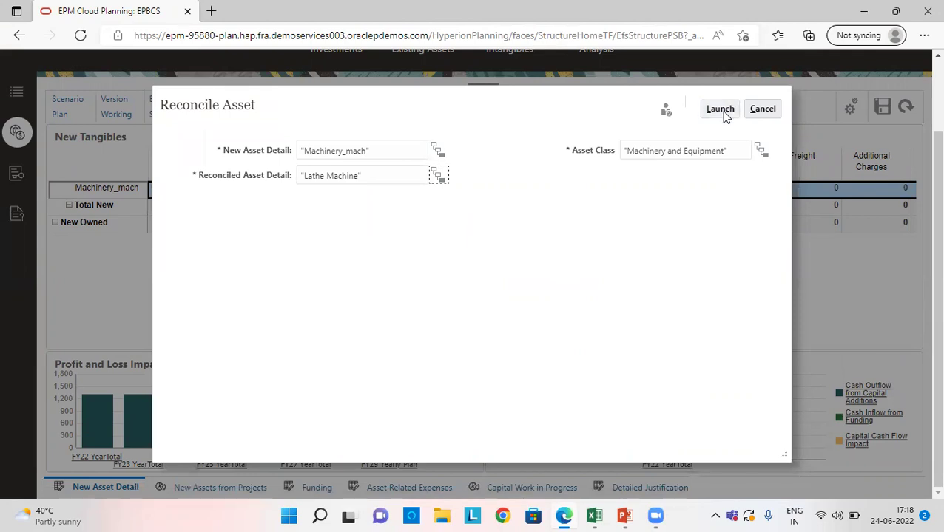
click(720, 109)
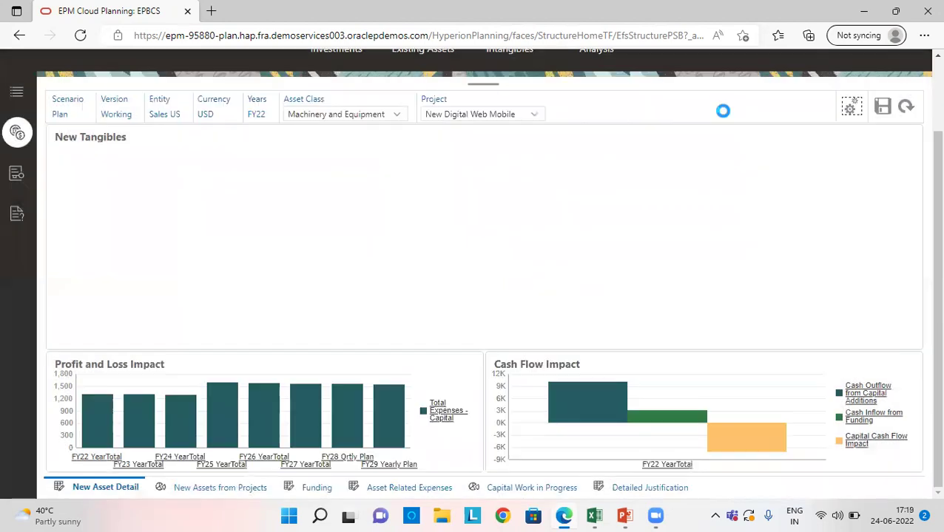
click(512, 186)
Step: Go to Existing Assets and open Retire Asset for the Lathe Machine row
scroll(444, 185, up, 2)
click(416, 130)
click(81, 279)
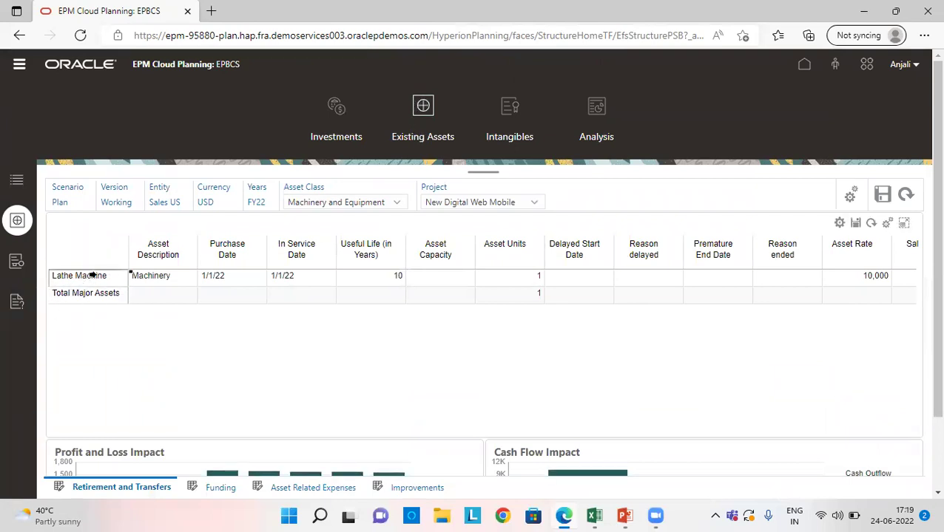
drag(270, 427, 402, 436)
right_click(68, 276)
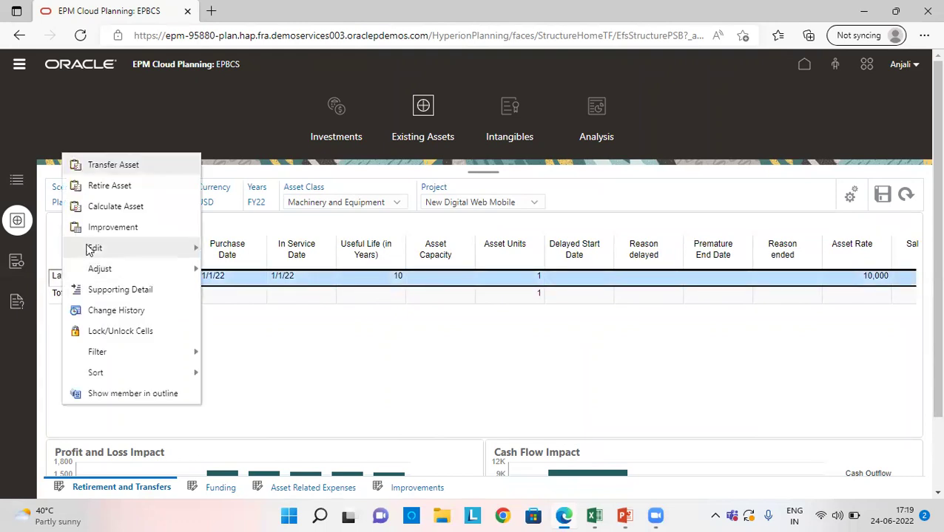
click(104, 187)
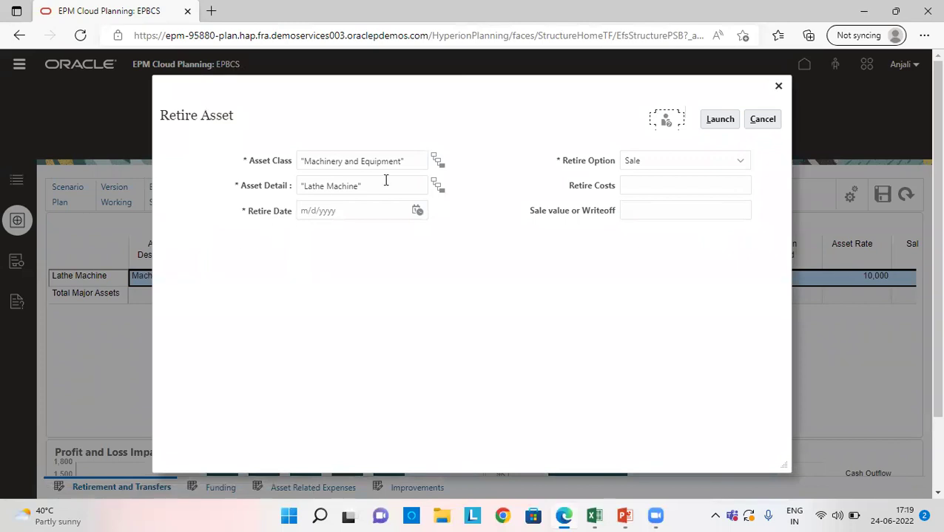
Step: Retire the Lathe Machine with date 12/31/2023, option Sale and sale value 5000, leaving retire costs empty, and dismiss the information message
click(391, 211)
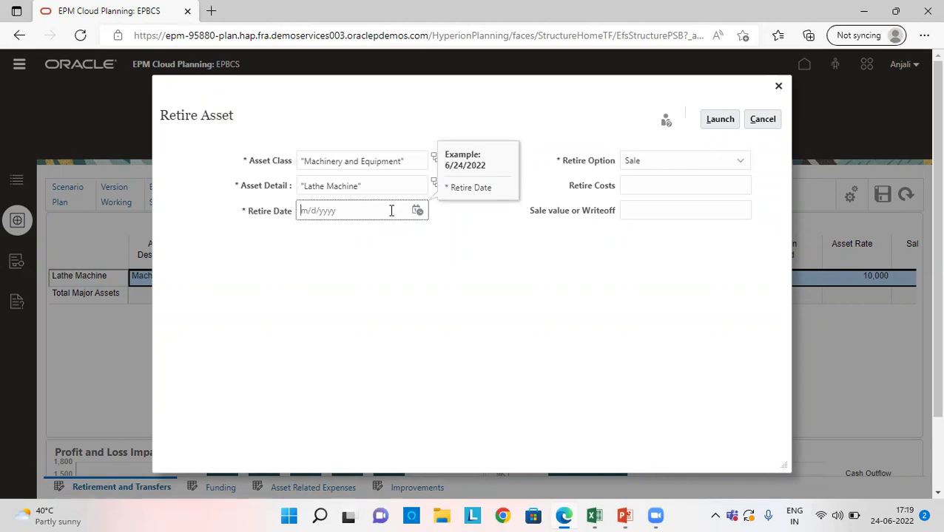
text(12/31/2023)
click(648, 162)
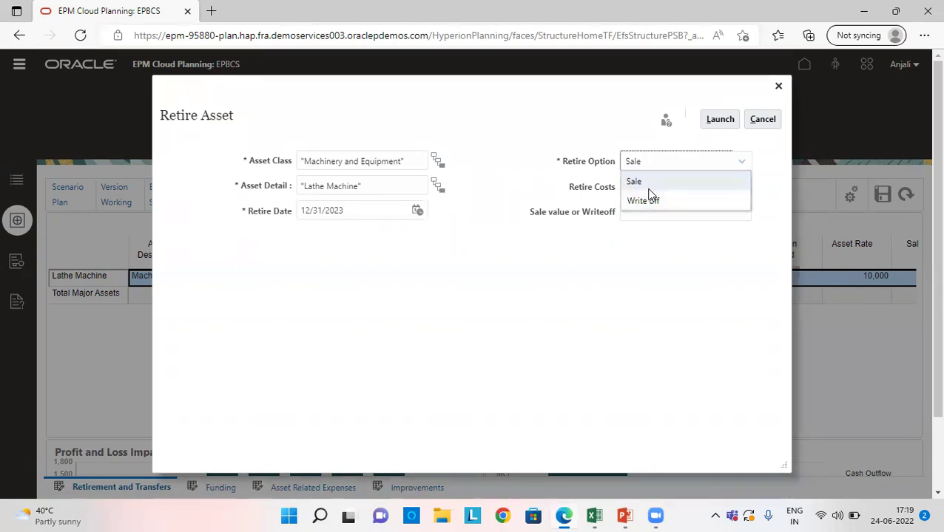
click(648, 184)
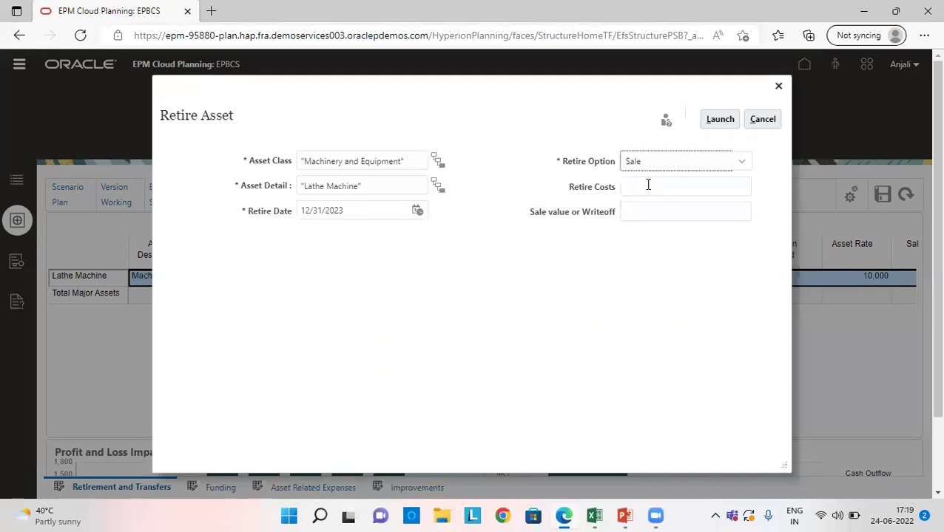
click(648, 186)
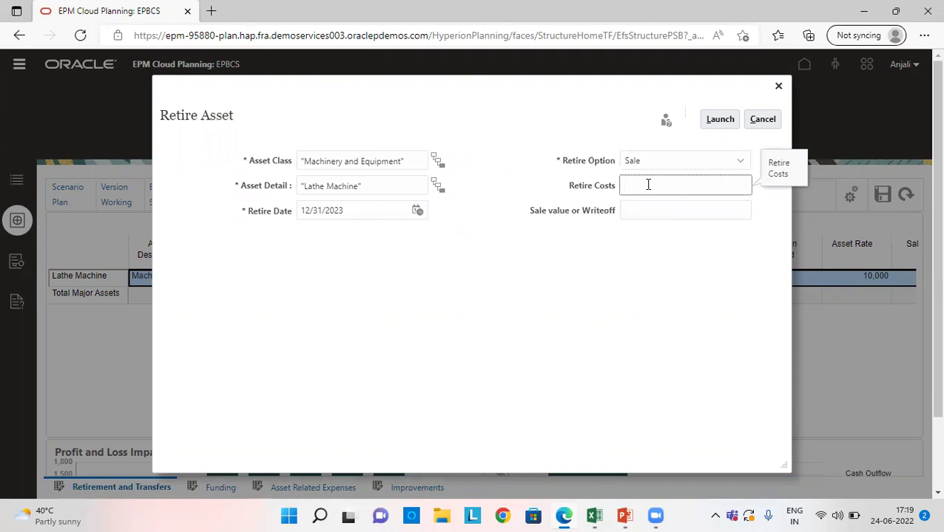
click(643, 207)
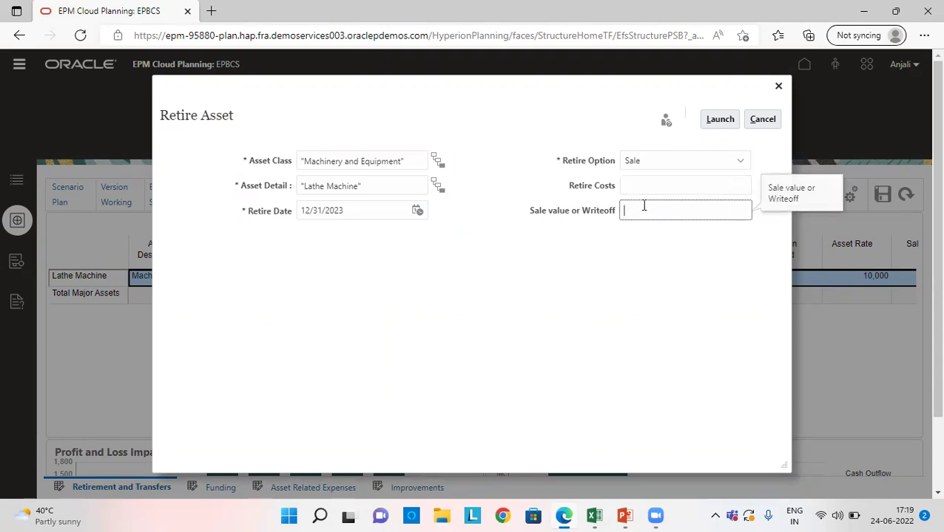
text(5000)
click(720, 120)
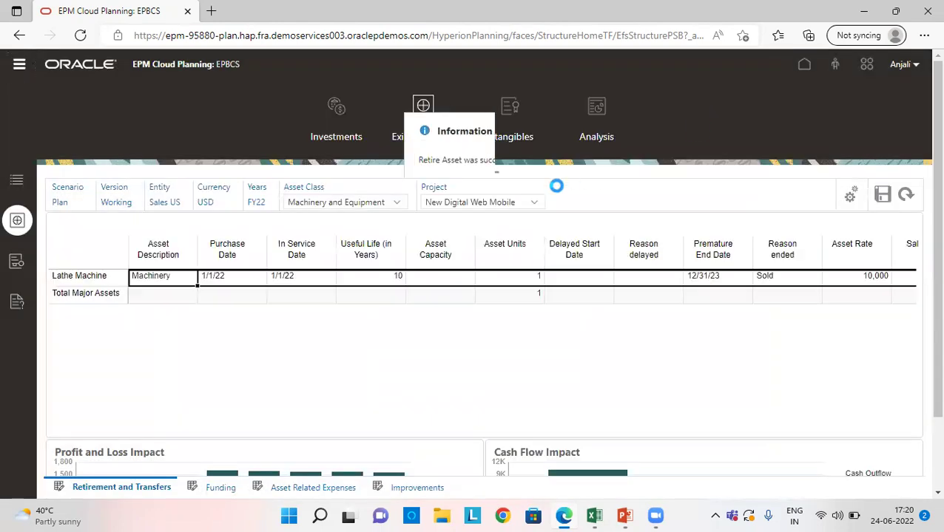
click(504, 188)
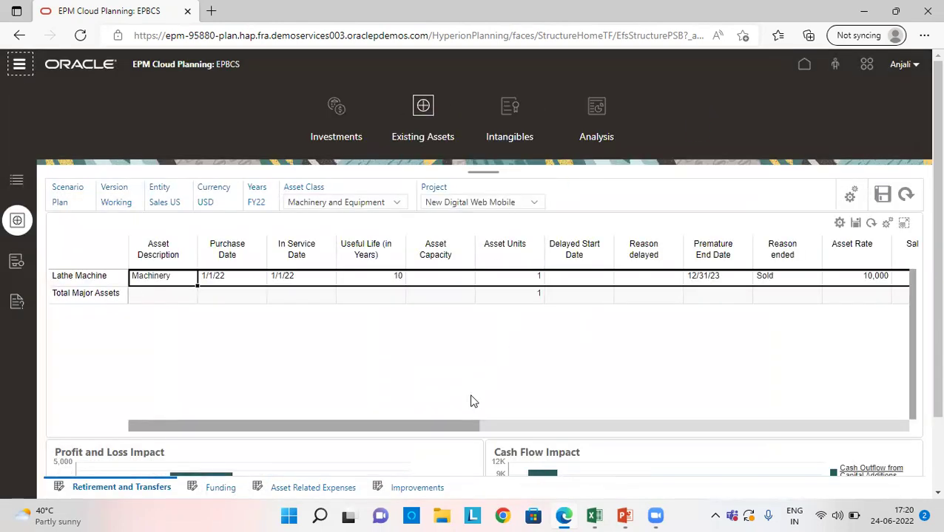
Step: Review the Lathe Machine row's premature end date, reason ended, retirement option, sale value and asset value
drag(450, 426, 924, 440)
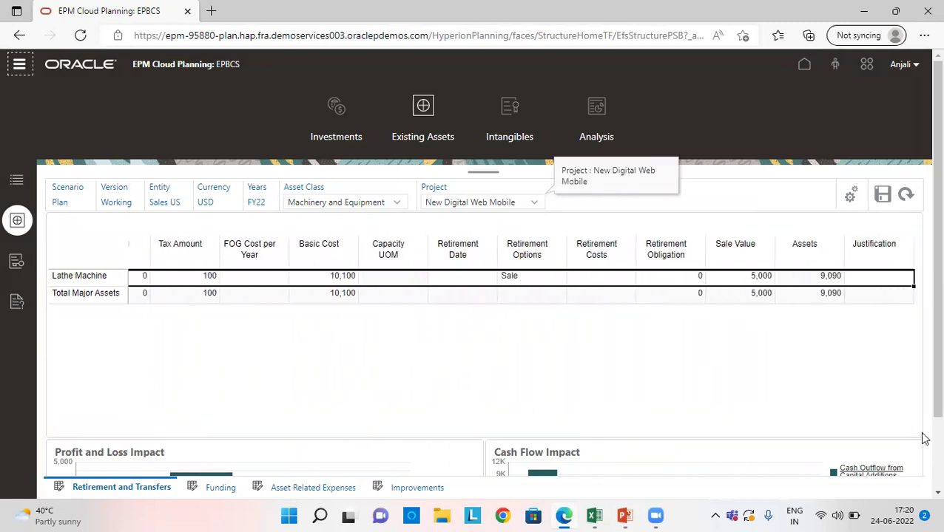
drag(670, 437, 313, 412)
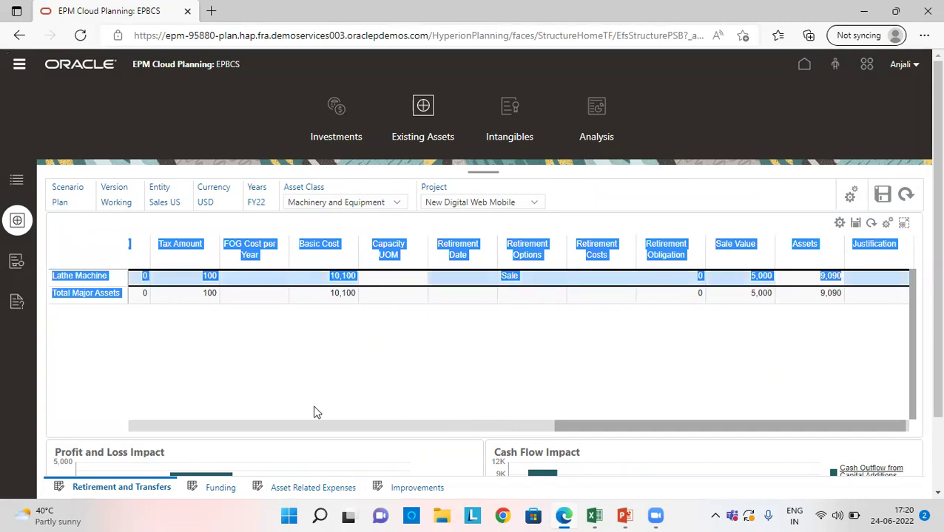
click(365, 426)
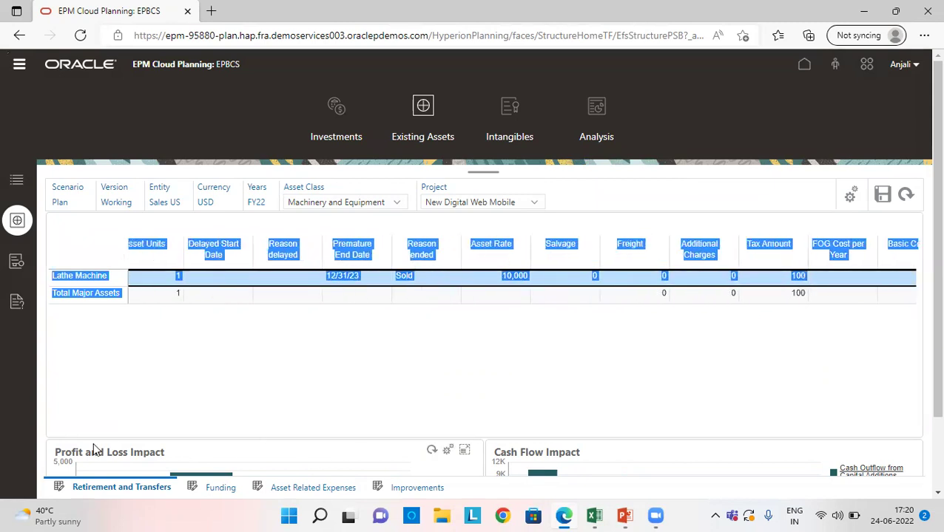
click(93, 387)
drag(371, 433, 164, 415)
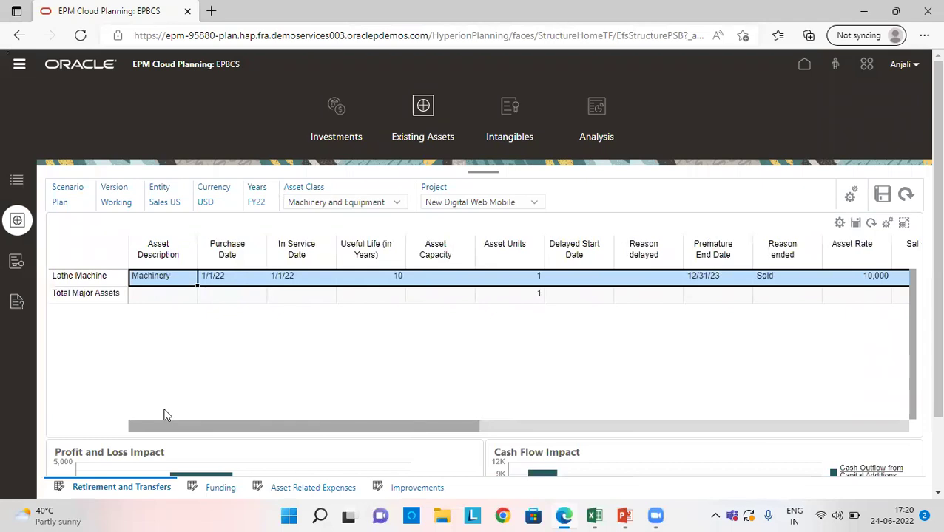
Step: Open the Balance Sheet in Analysis and expand Total All through Owned Assets to examine the Lathe Machine's FY22 figures
click(597, 113)
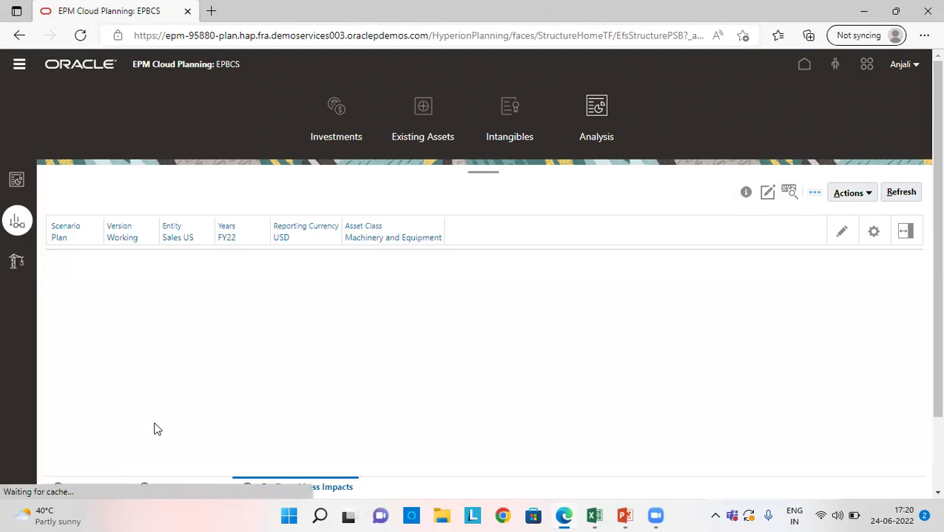
click(103, 489)
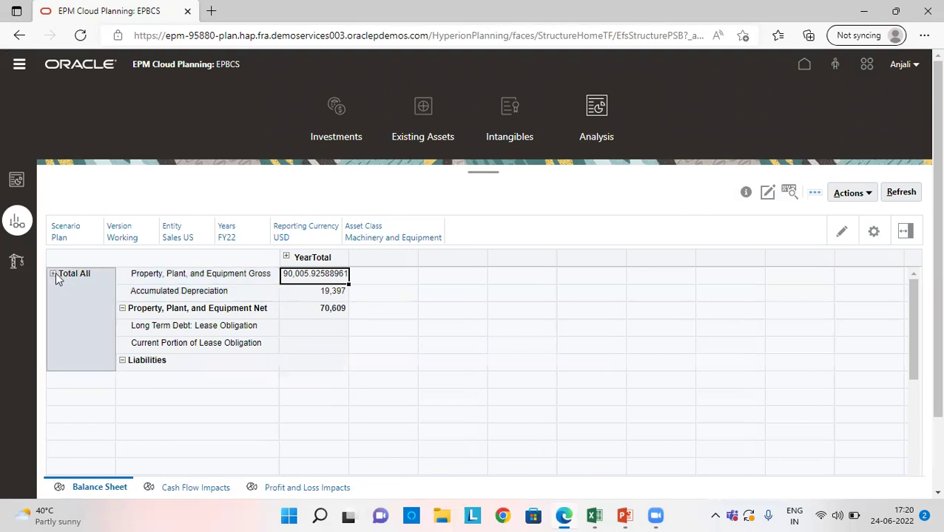
click(53, 274)
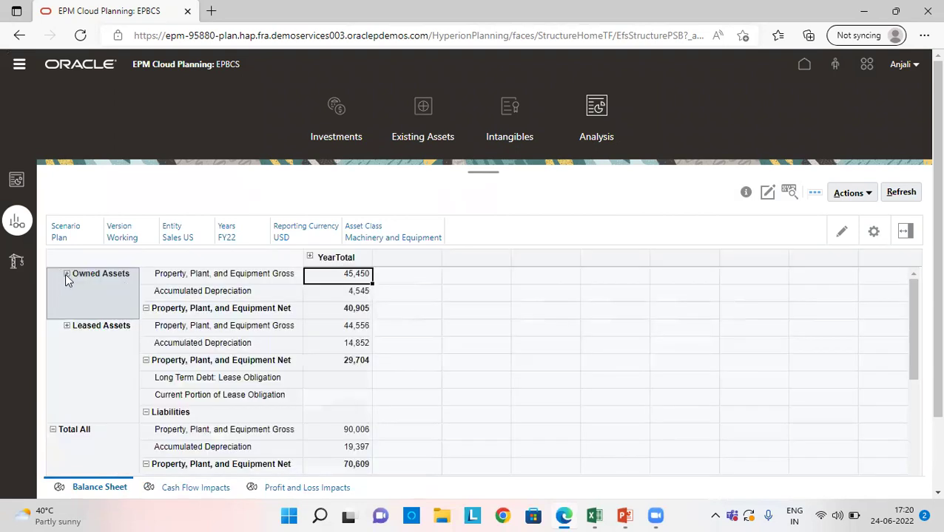
click(66, 274)
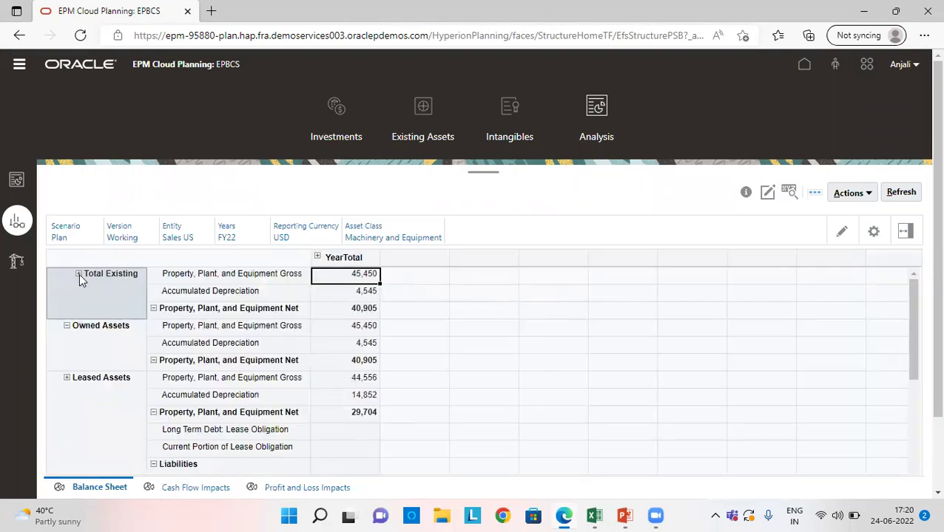
click(79, 274)
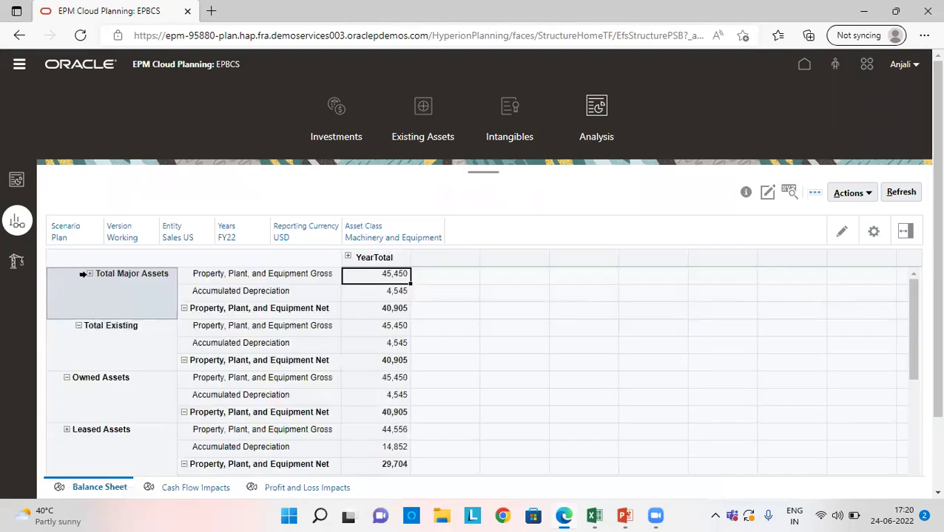
click(89, 275)
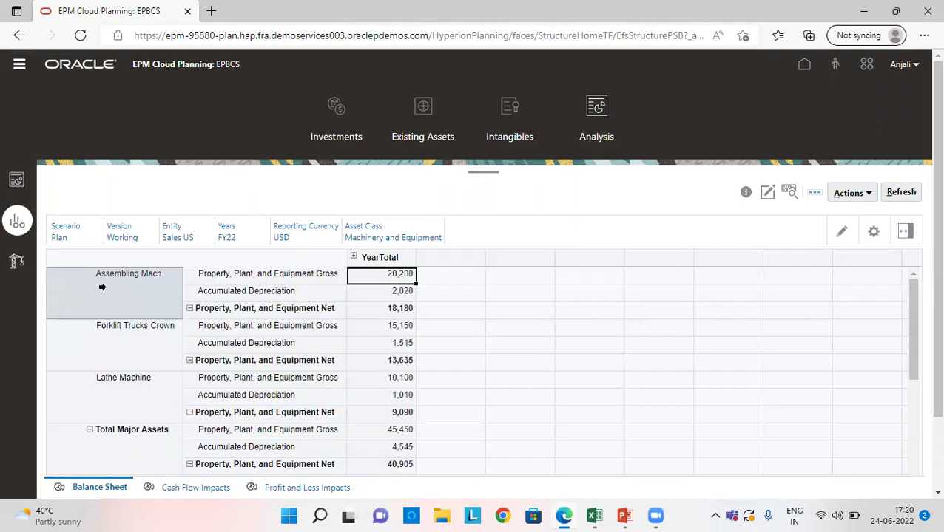
click(118, 384)
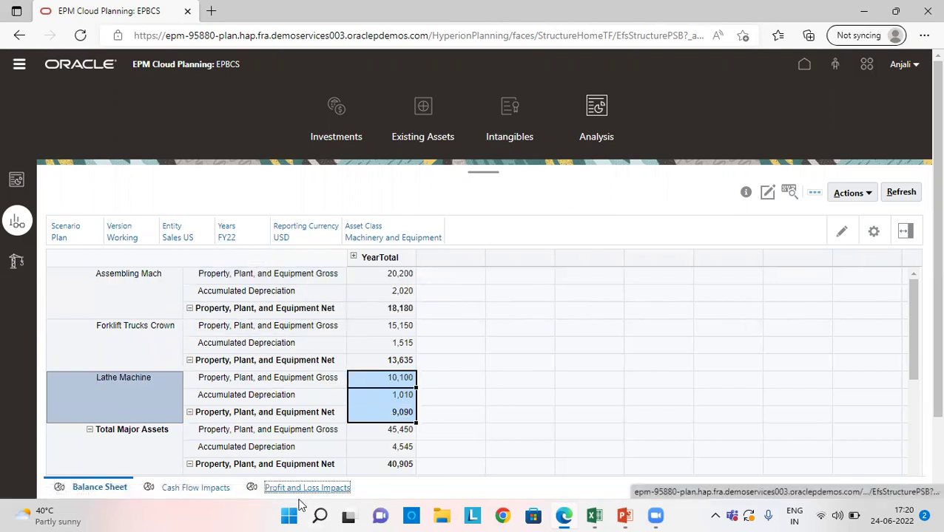
Step: Open Profit and Loss Impacts and expand Total All through Owned Assets down to the Lathe Machine's FY22 expenses
click(303, 490)
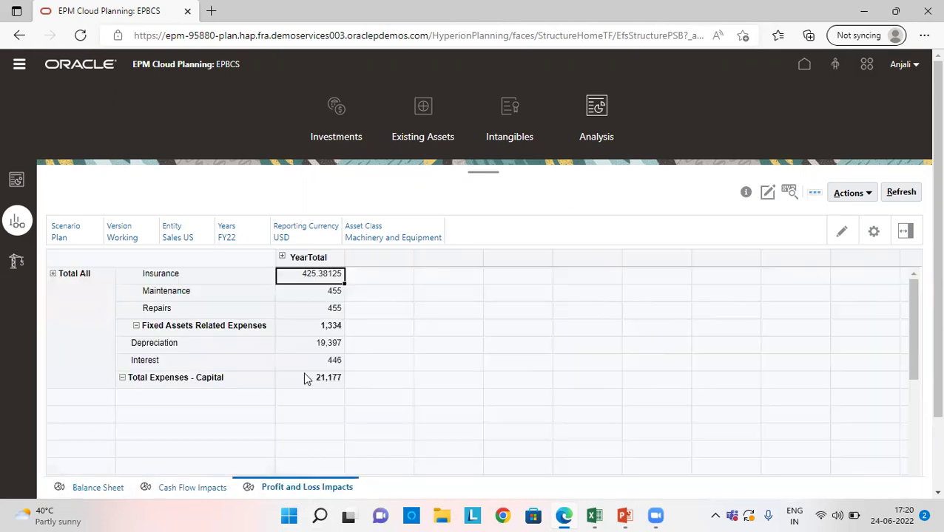
click(53, 274)
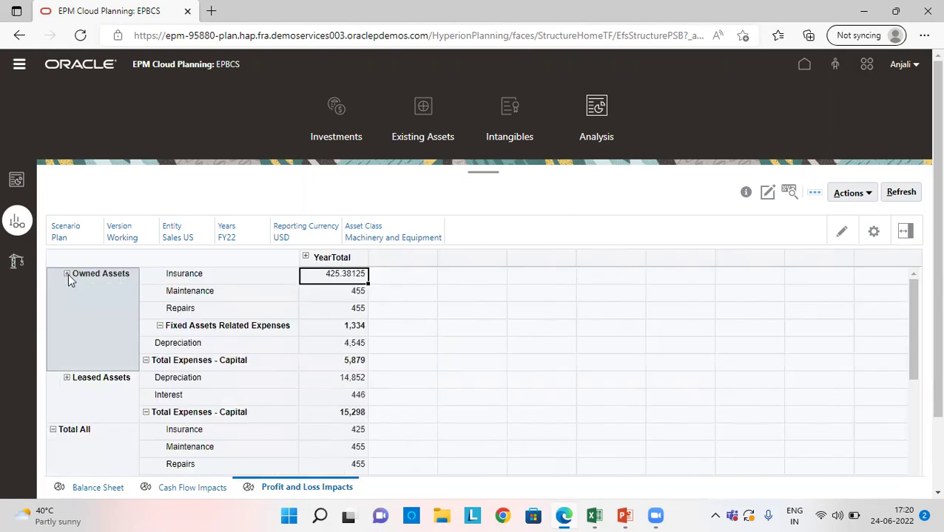
click(67, 274)
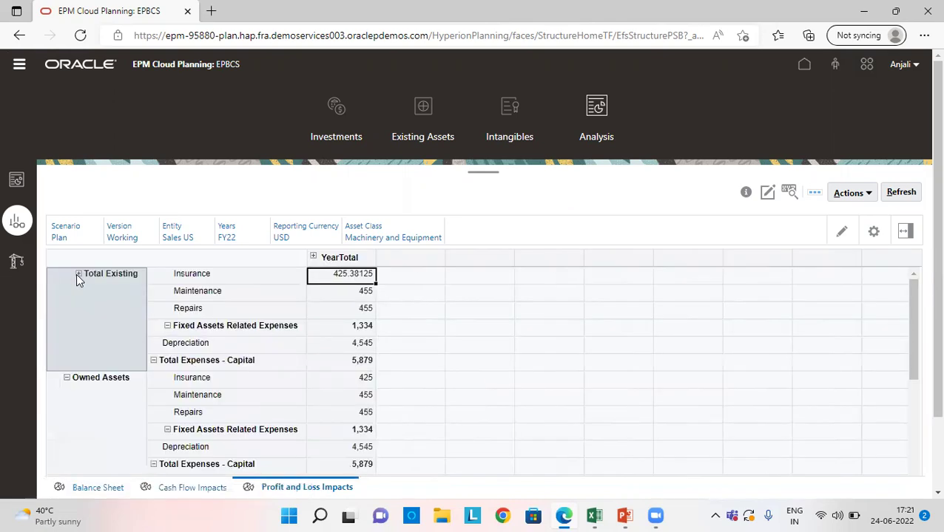
click(78, 273)
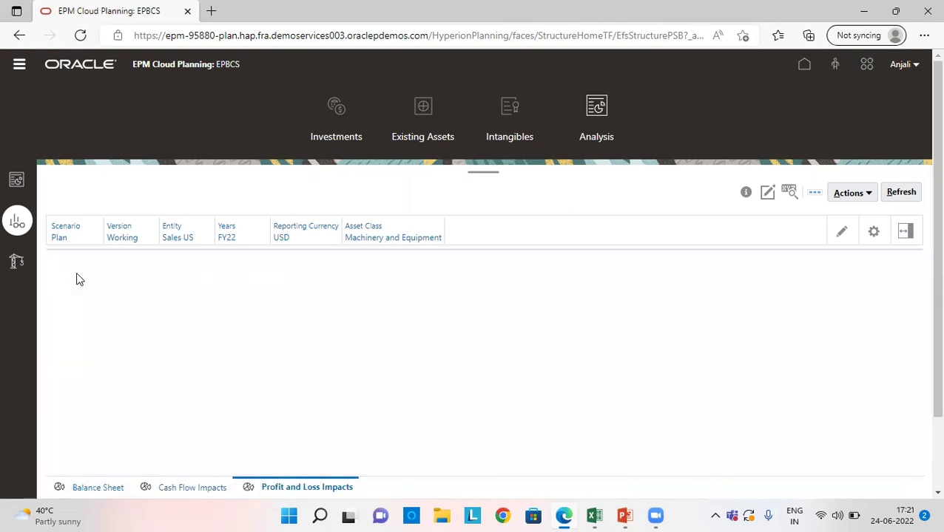
click(199, 358)
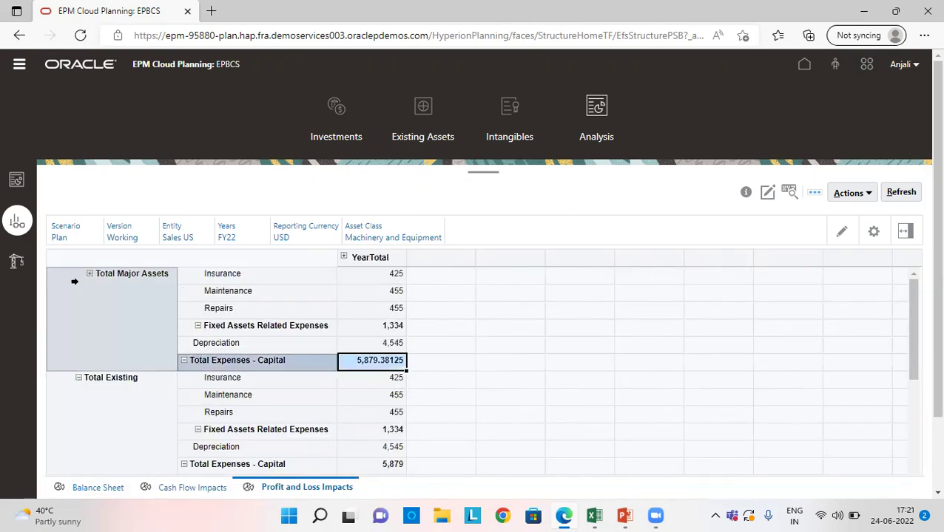
click(90, 275)
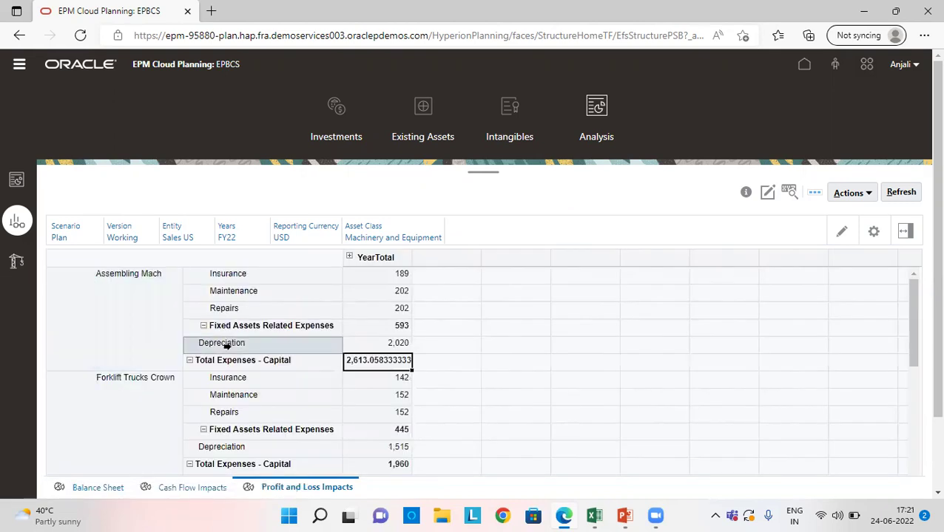
drag(914, 319, 921, 365)
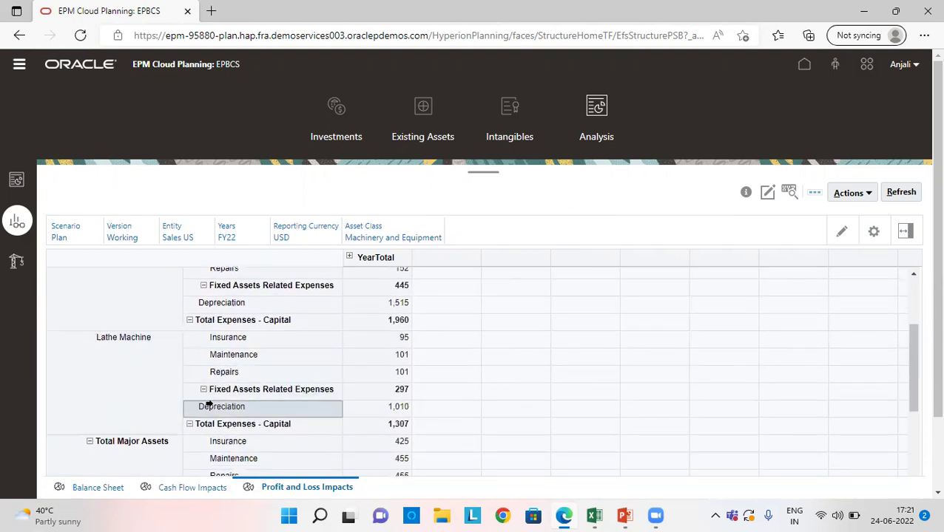
Step: Compare the Lathe Machine's FY22 depreciation with the FY22 depreciation on Excel's Sale of Tangible Asset sheet
click(397, 413)
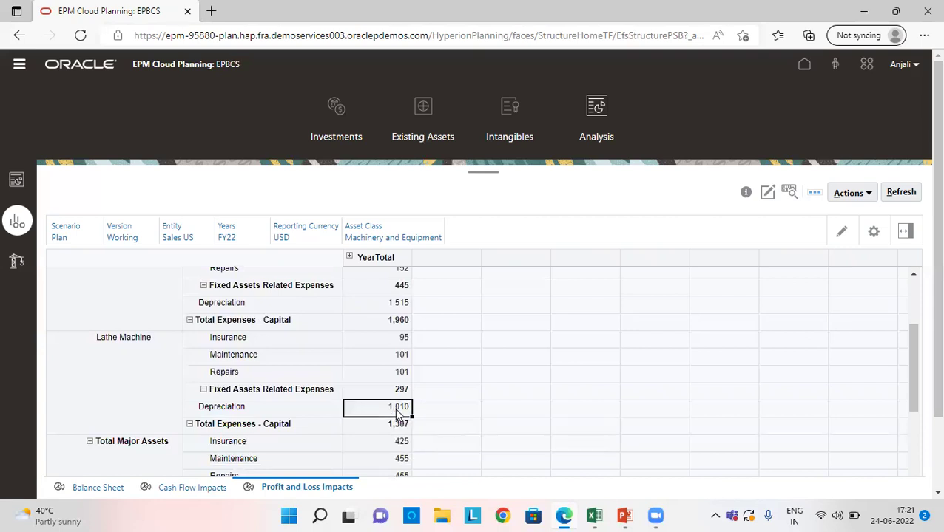
click(594, 515)
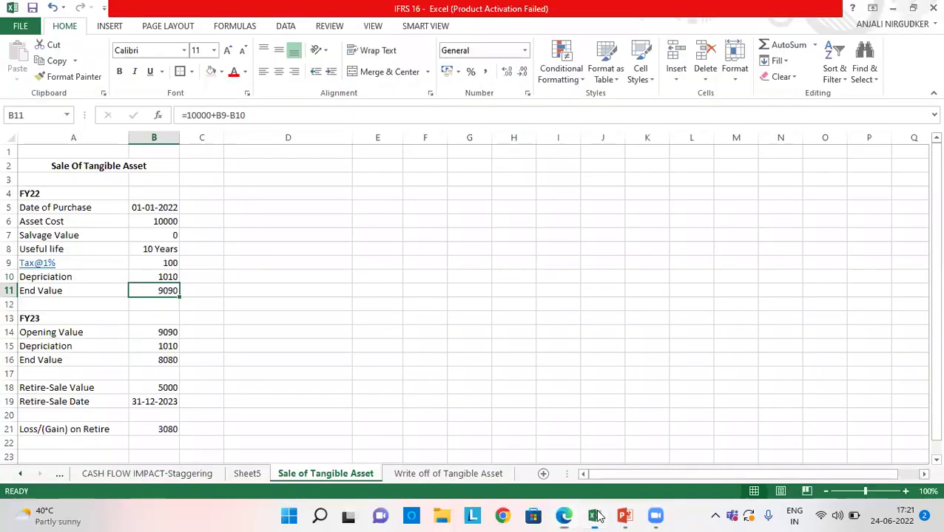
click(171, 277)
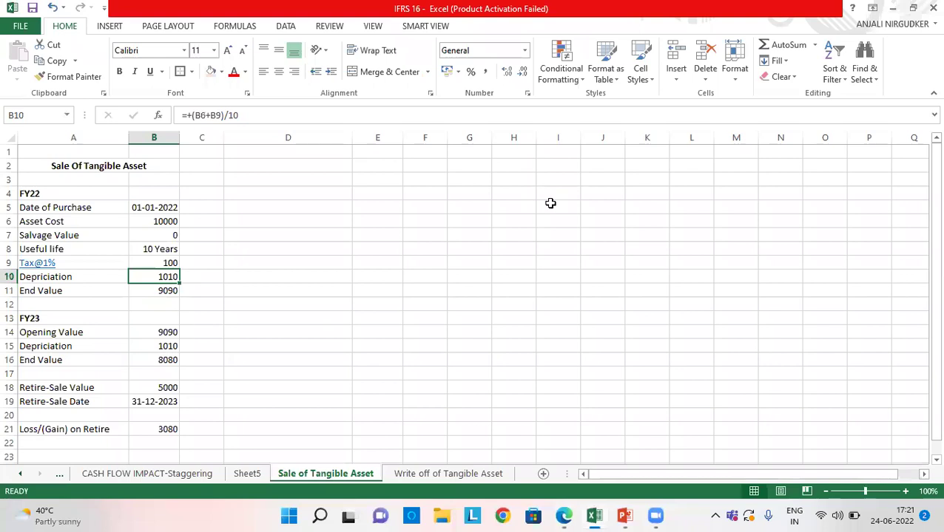
Step: Return to EPM Cloud Planning, set the year to FY23 and open the Balance Sheet
key(alt+Tab)
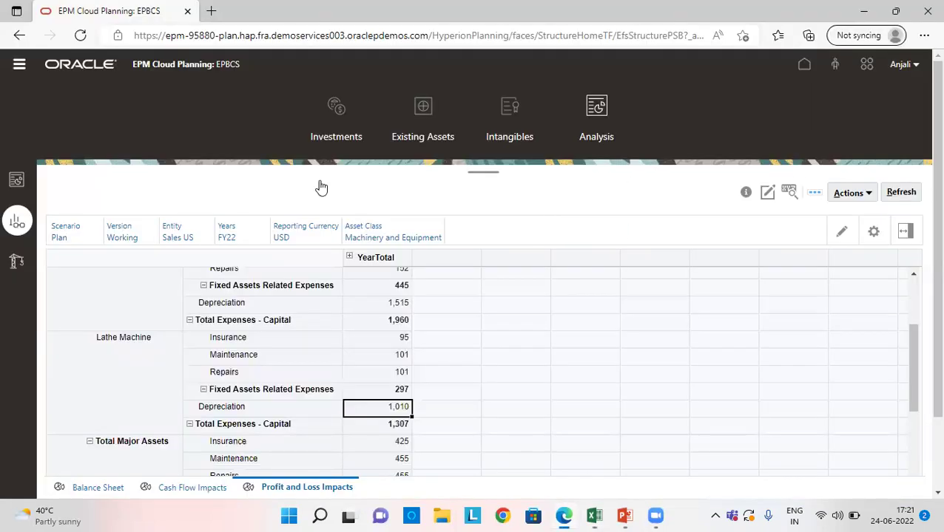
click(225, 238)
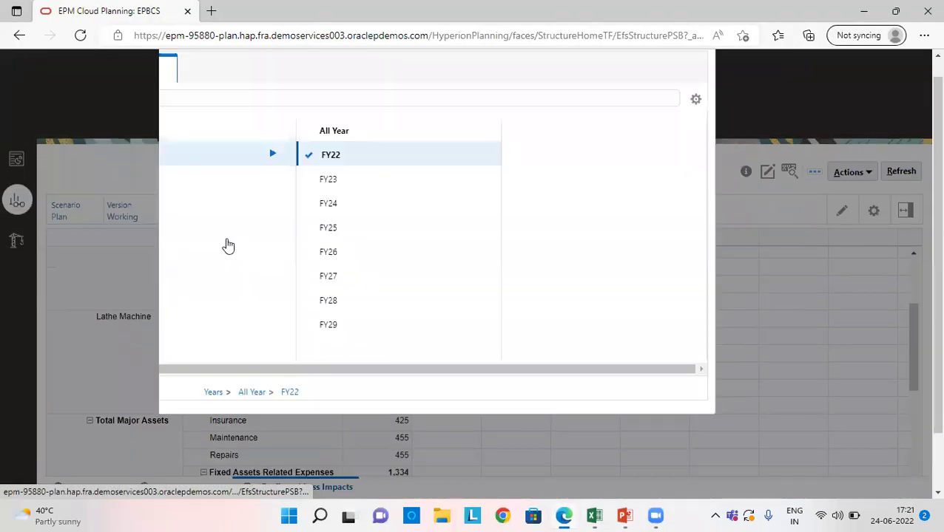
click(409, 253)
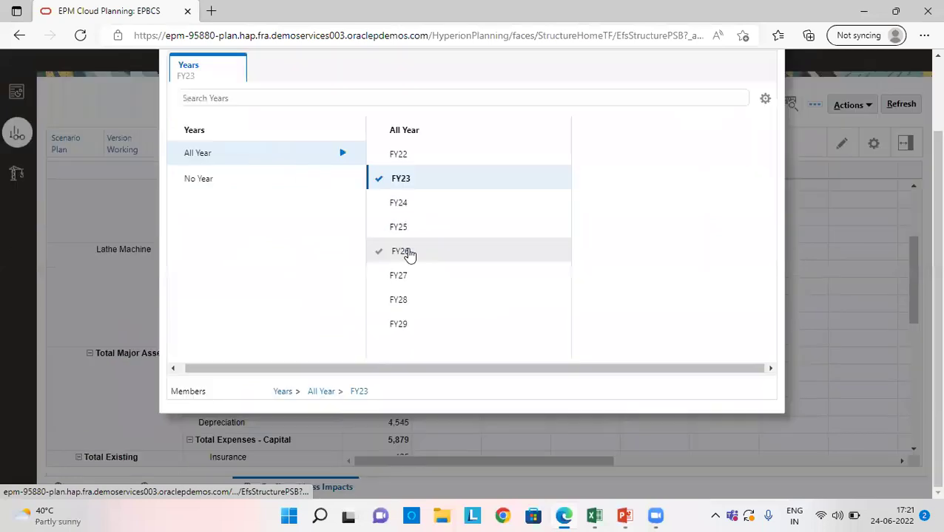
click(719, 96)
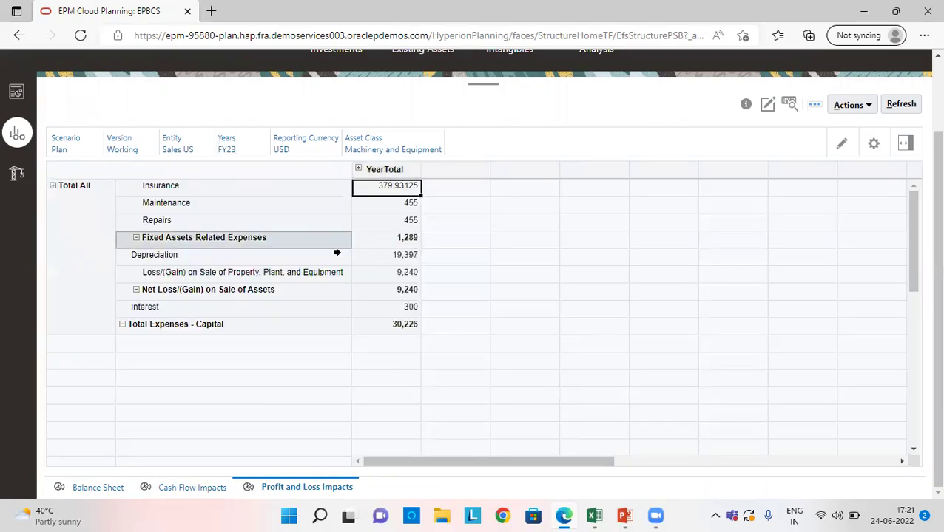
click(104, 488)
Step: Switch to Excel and review the FY23 opening value, depreciation and end value on the Sale of Tangible Asset sheet
key(alt+Tab)
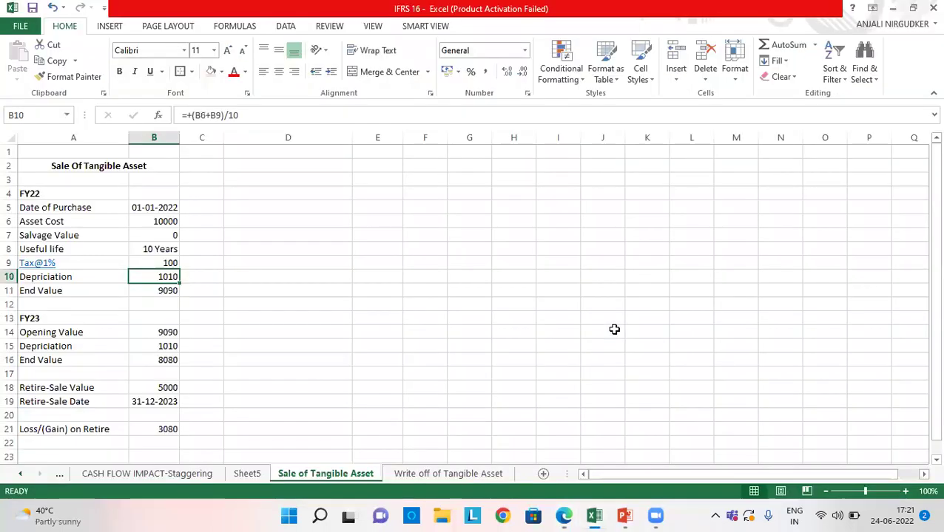
click(165, 362)
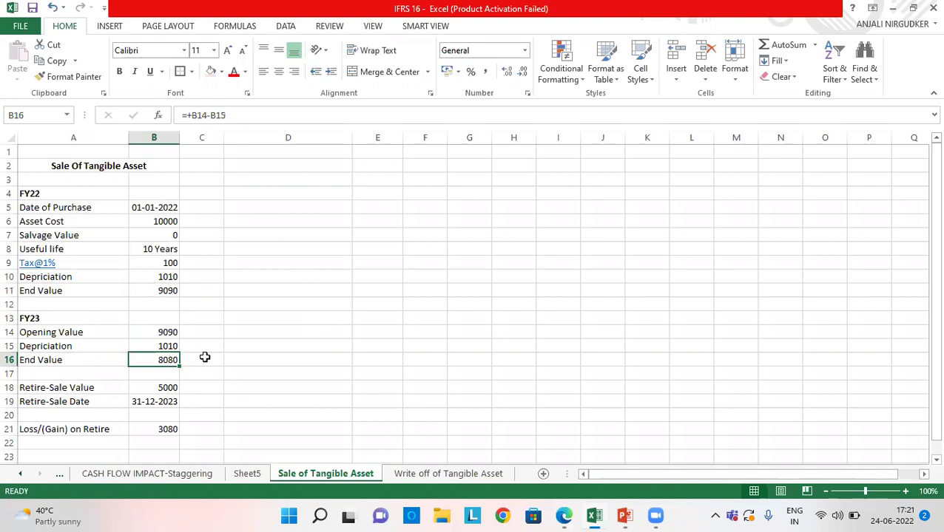
click(156, 334)
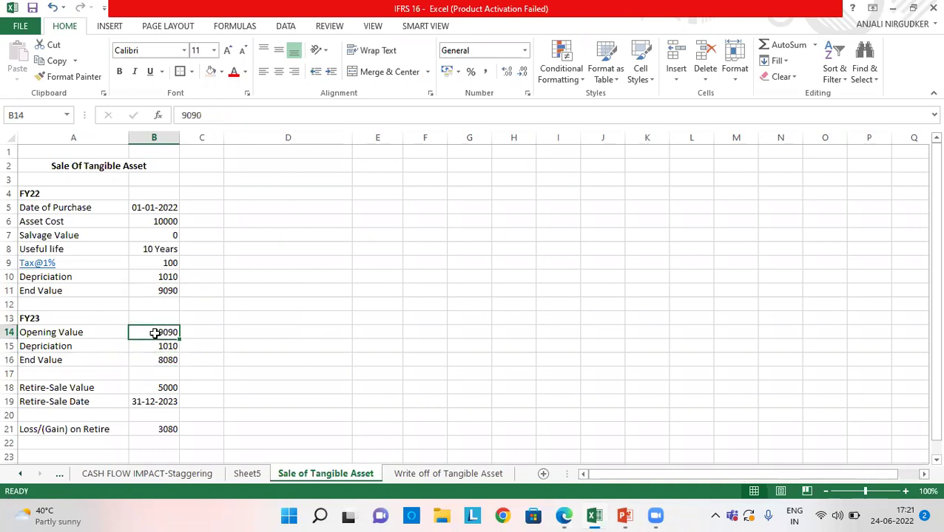
click(157, 342)
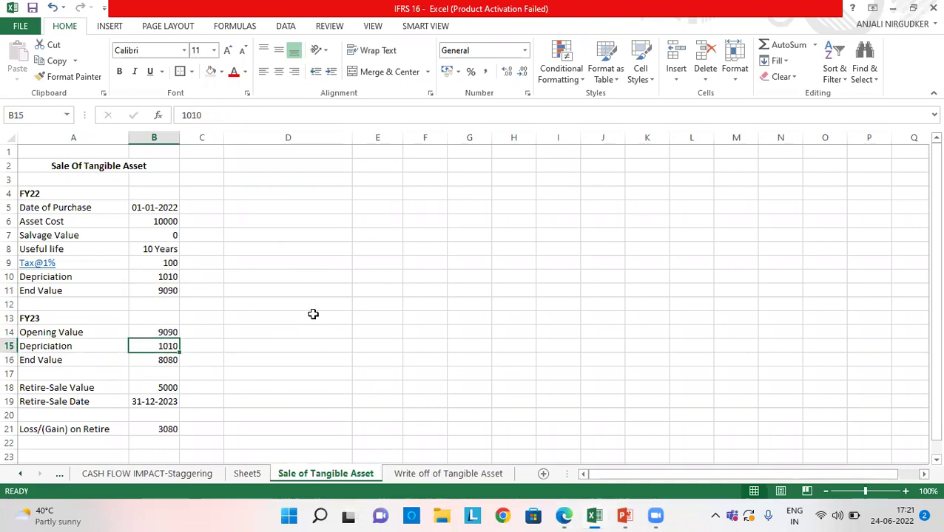
click(164, 360)
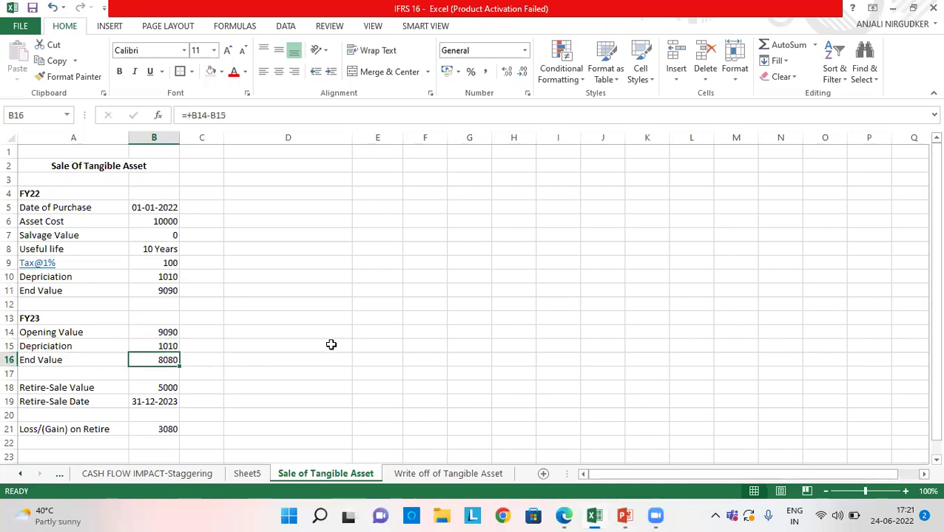
Step: Return to EPM Cloud Planning and expand Total All to examine the Lathe Machine's gross value and accumulated depreciation for FY23
key(alt+Tab)
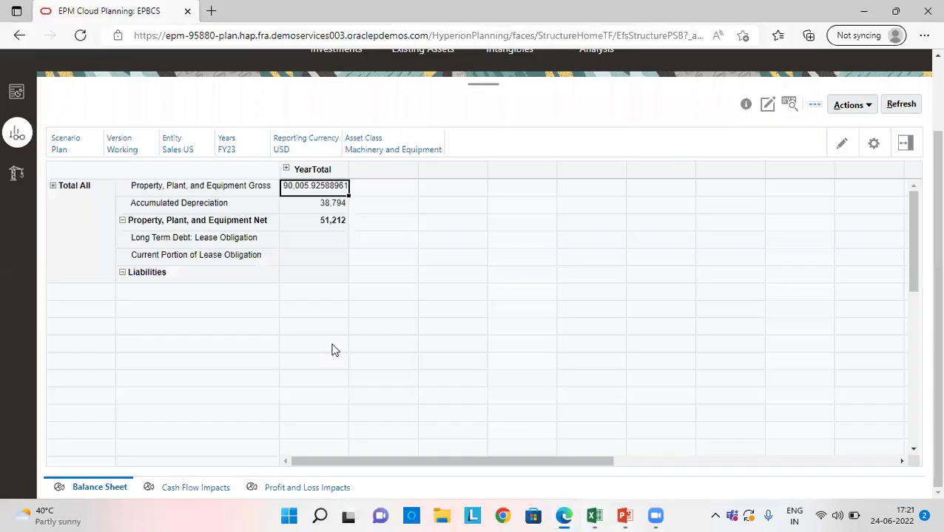
click(53, 187)
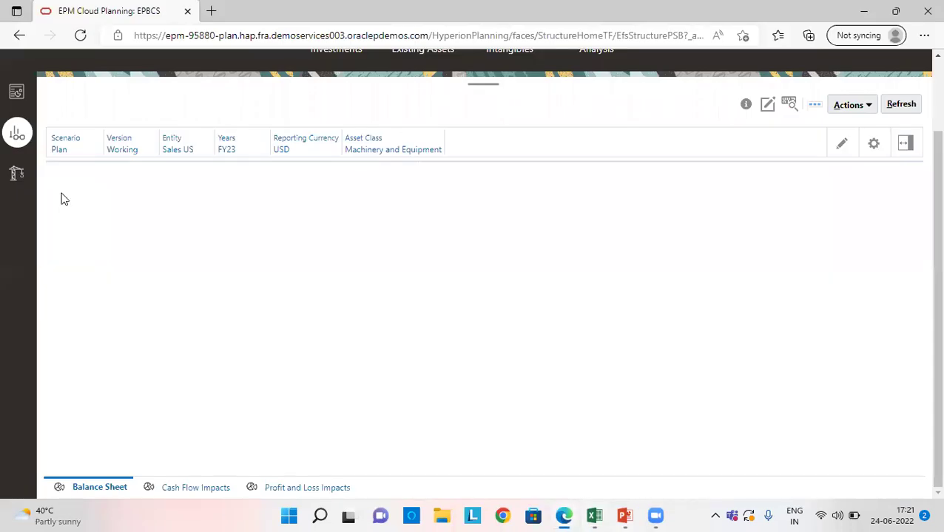
click(67, 186)
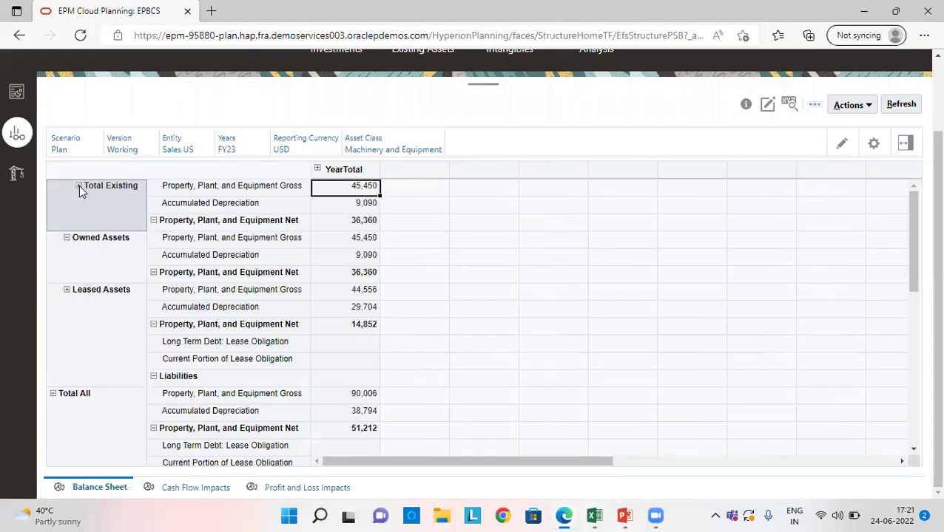
click(79, 187)
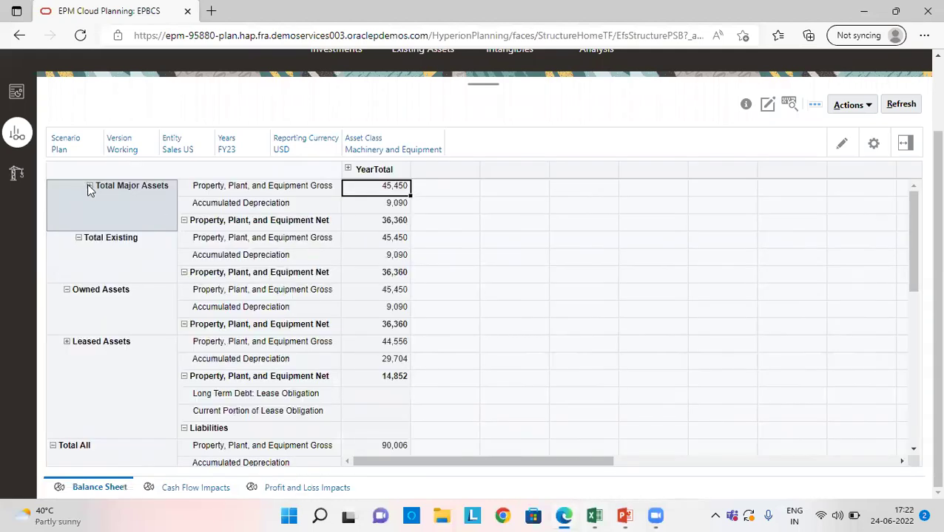
click(88, 186)
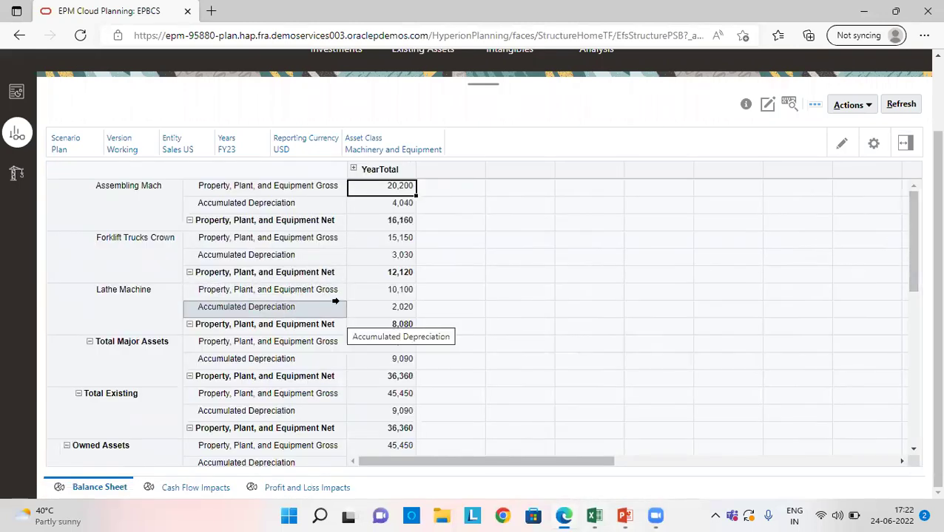
click(387, 292)
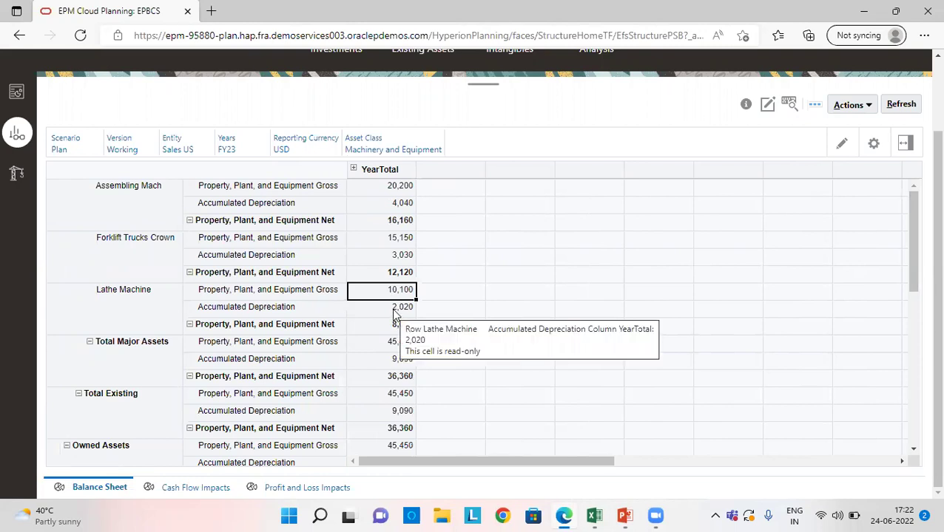
Step: Switch to Excel and enter +1010+1010 in cell C15, beside the FY23 depreciation, to total both years' depreciation
key(alt+Tab)
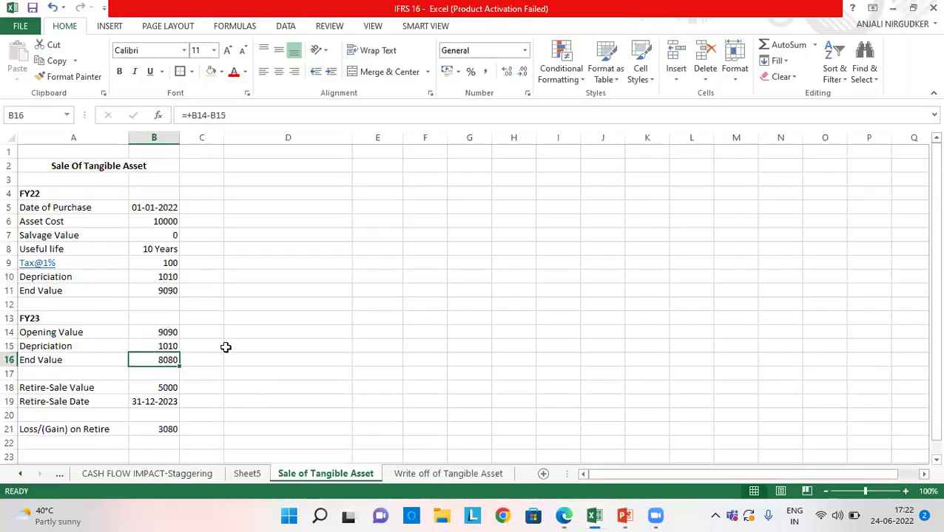
click(210, 347)
text(+101)
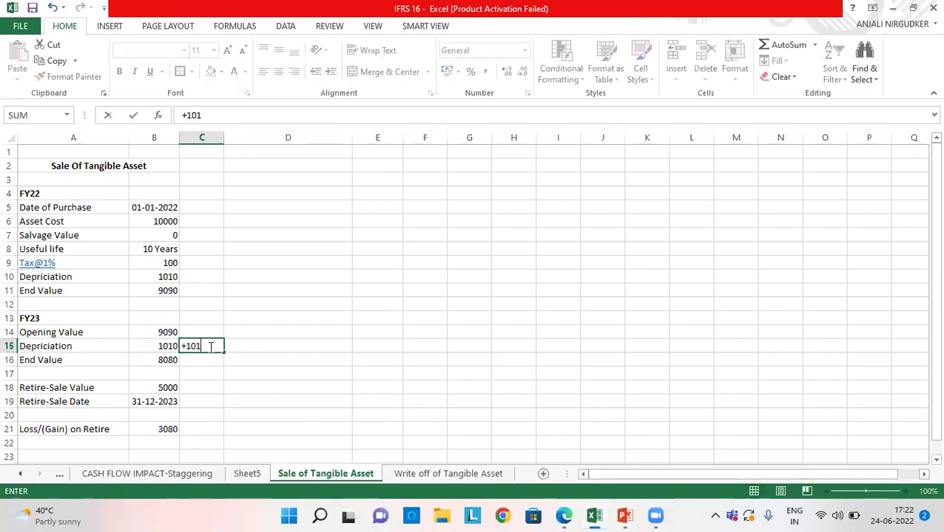
text(0+1010)
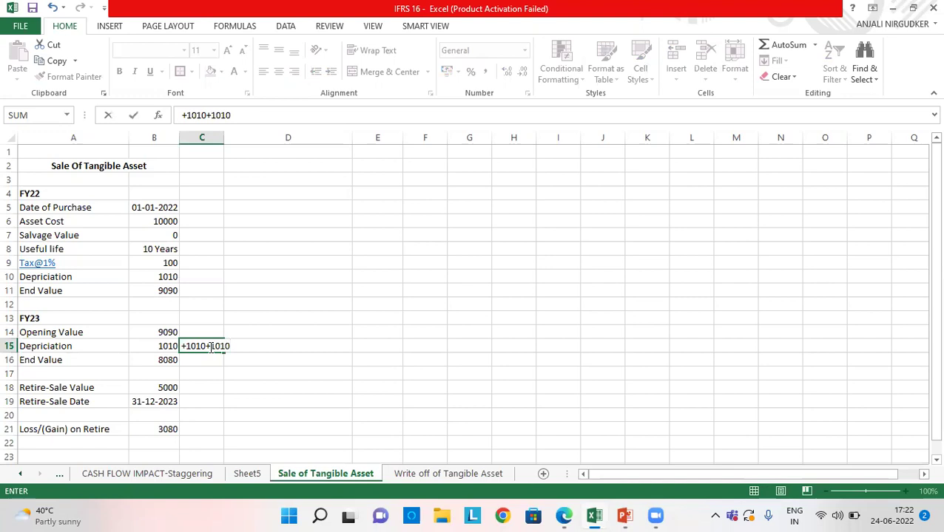
key(Return)
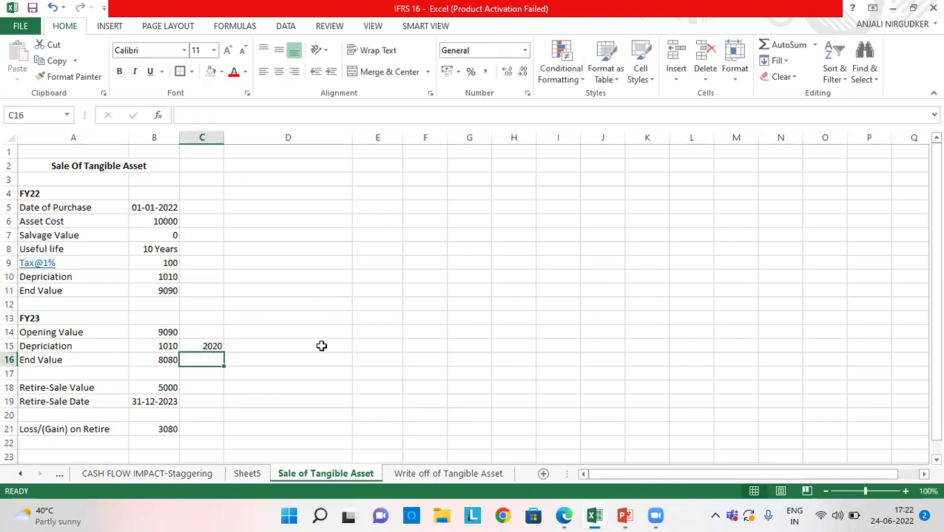
Step: Return to EPM Cloud Planning, open Profit and Loss Impacts and expand Total All through Owned Assets down to the individual major assets
key(alt+Tab)
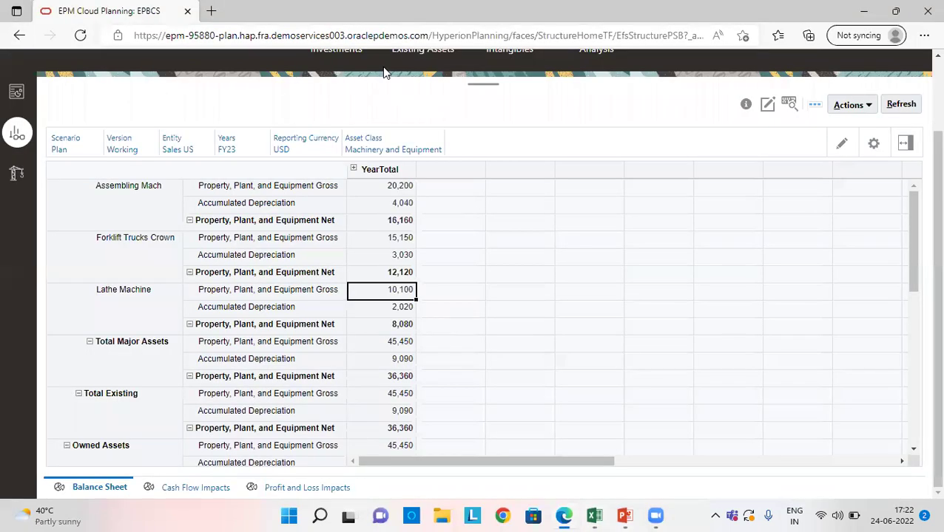
click(307, 488)
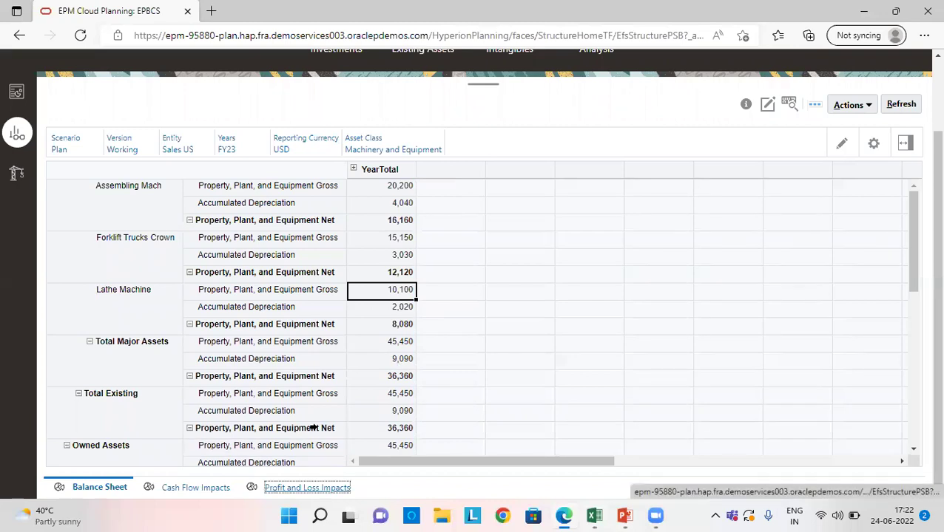
key(alt+Tab)
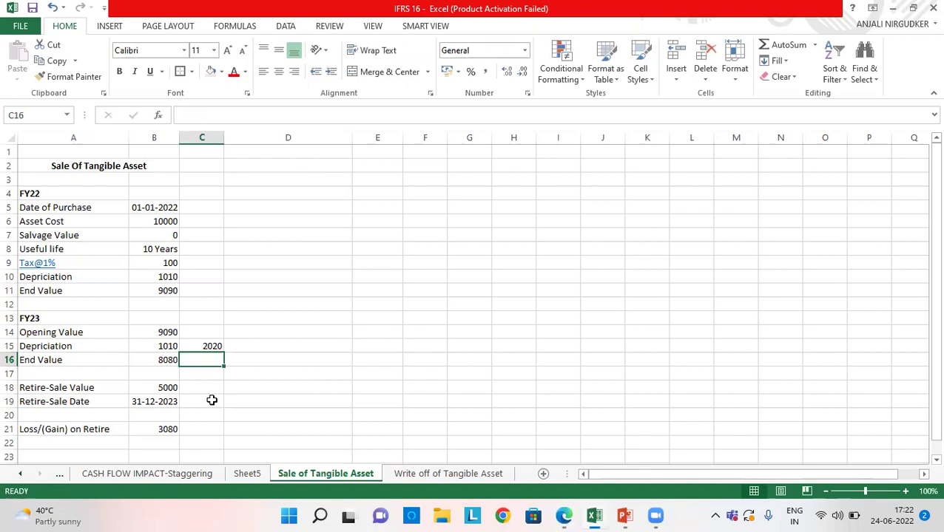
key(alt+Tab)
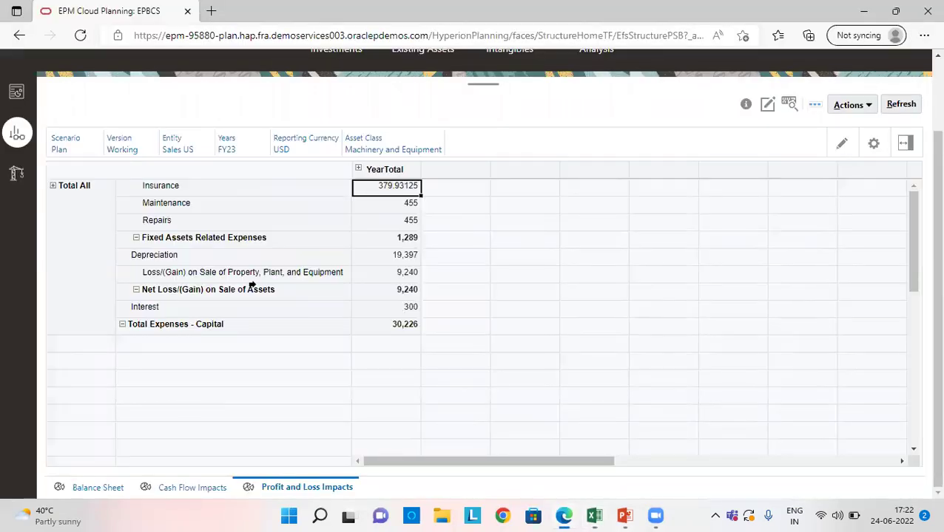
click(53, 189)
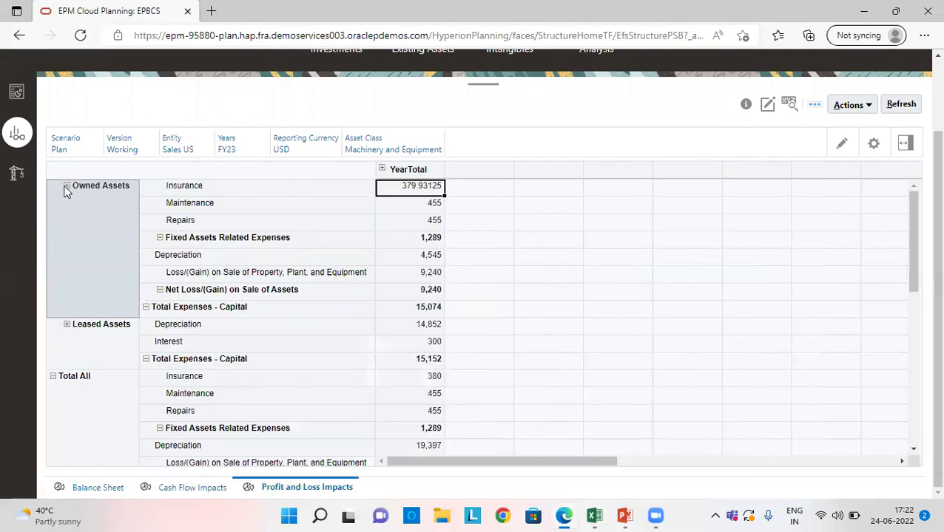
click(66, 187)
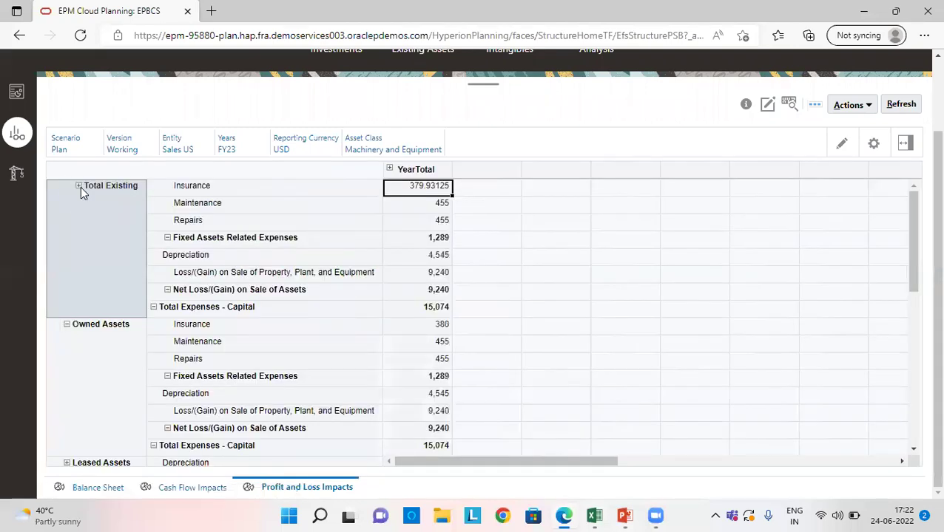
click(79, 186)
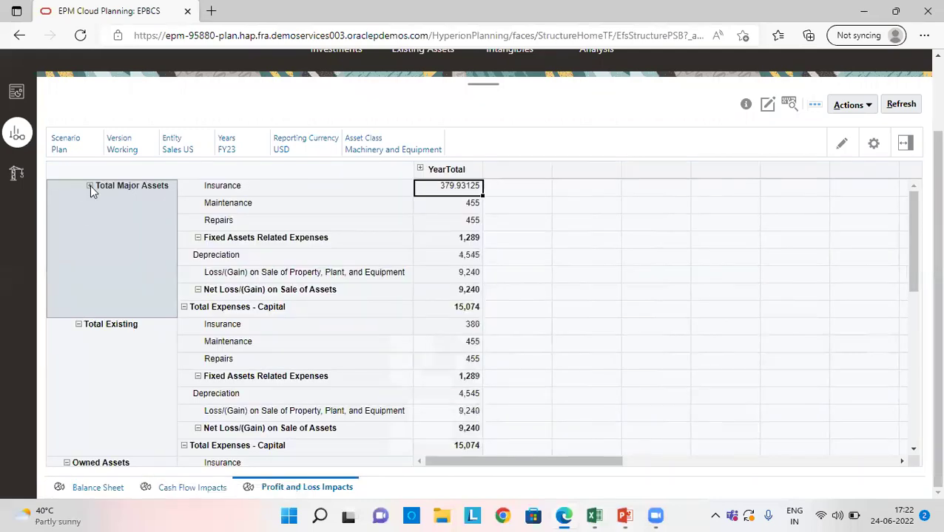
click(90, 187)
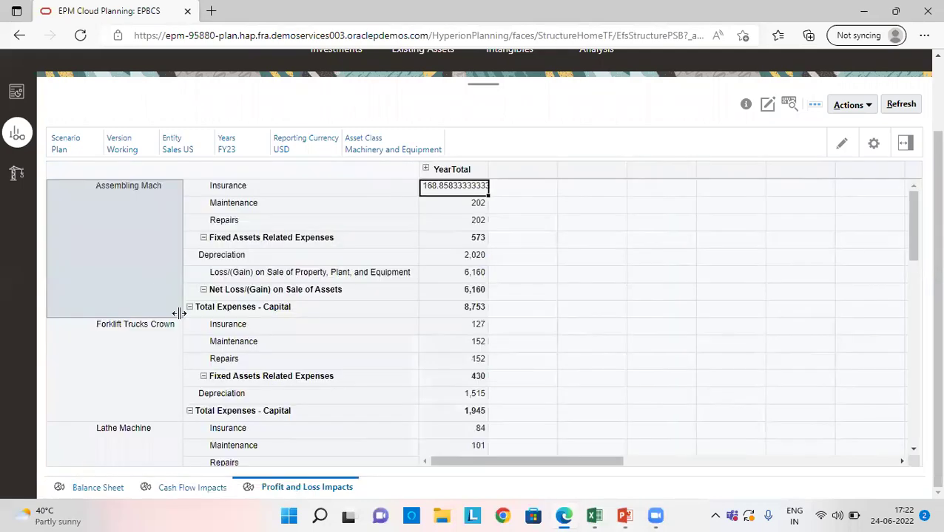
Step: Examine the Lathe Machine's FY23 depreciation and loss or gain on sale in the Profit and Loss Impacts form
click(144, 425)
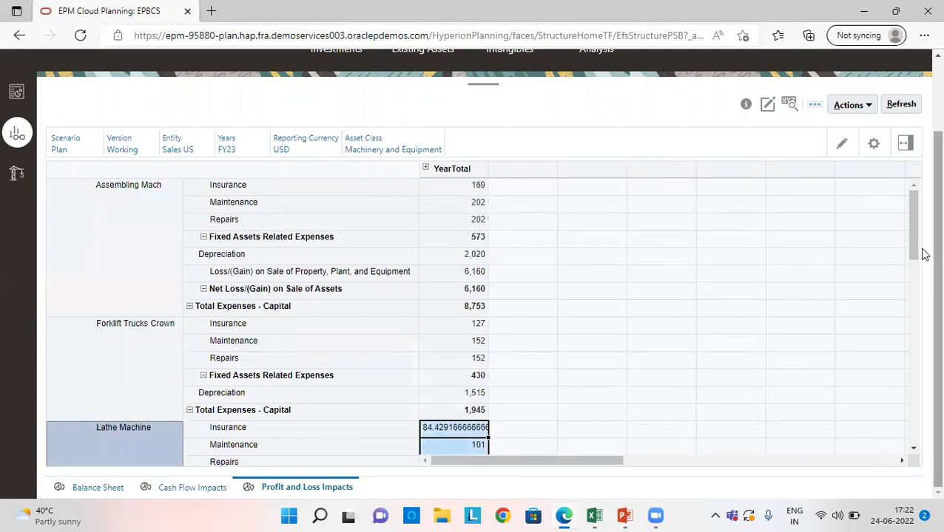
drag(916, 253, 914, 302)
click(504, 334)
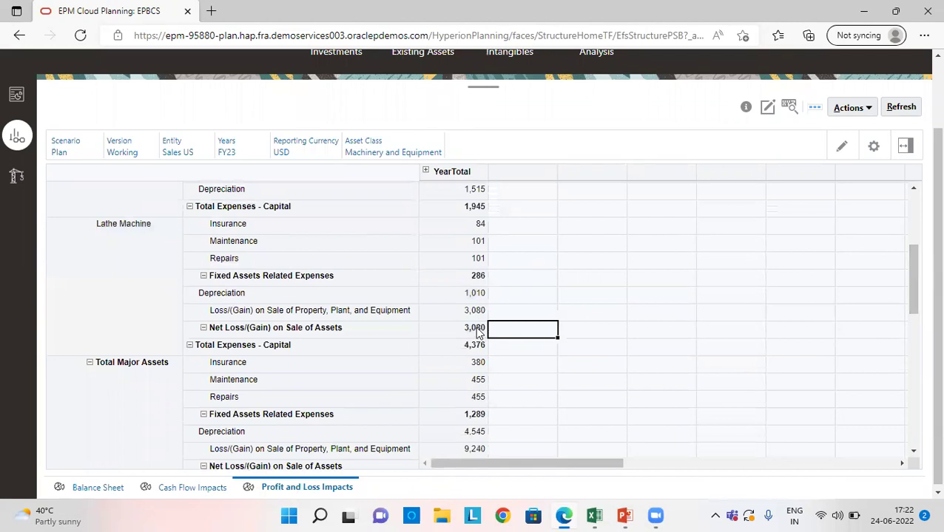
click(478, 334)
click(584, 314)
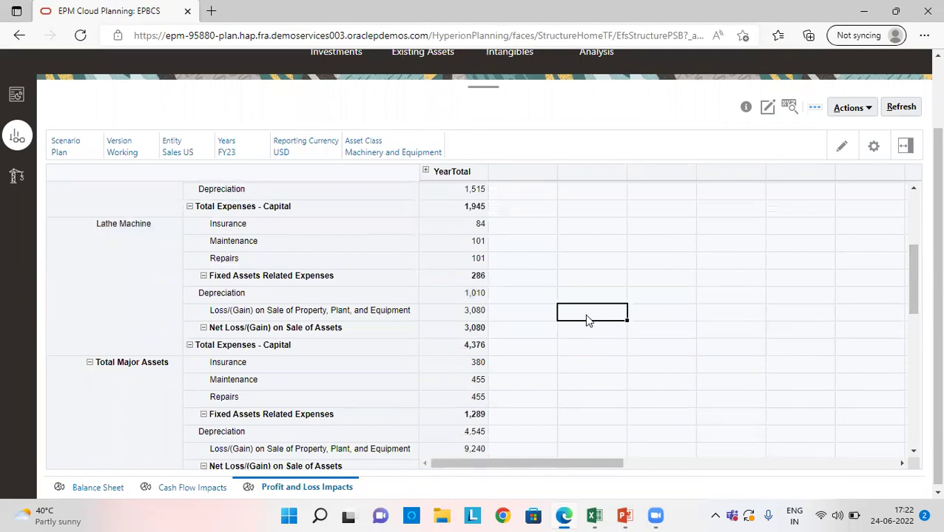
Step: Switch to Excel and enter the formula +B16-5000 in cell C21, beside Loss/(Gain) on Retire
key(alt+Tab)
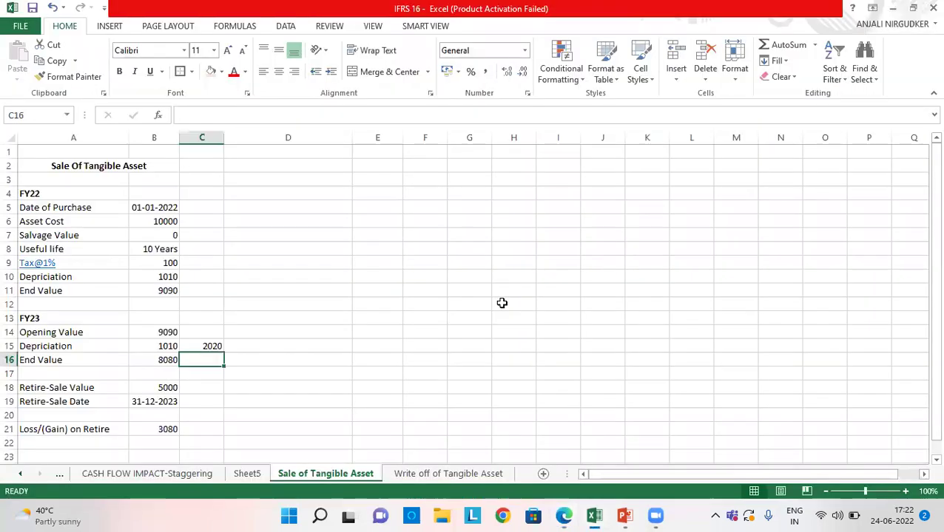
key(Down)
key(Down)
key(Down)
key(Down)
key(Down)
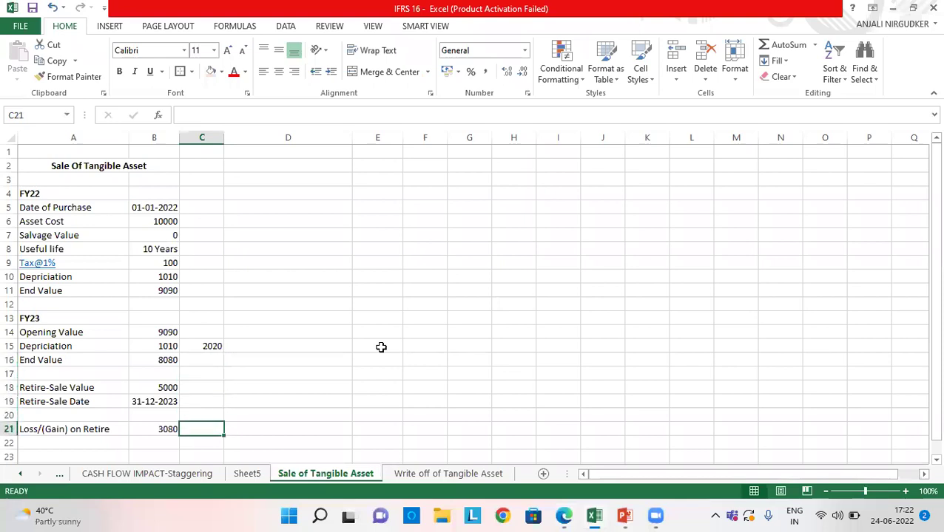
text(+)
key(Up)
key(Up)
key(Up)
key(Up)
key(Up)
key(Left)
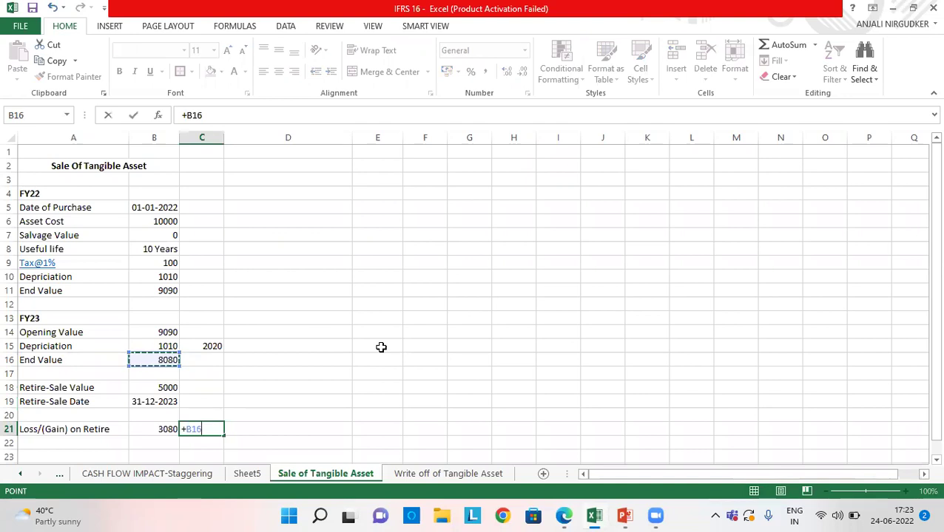
text(-)
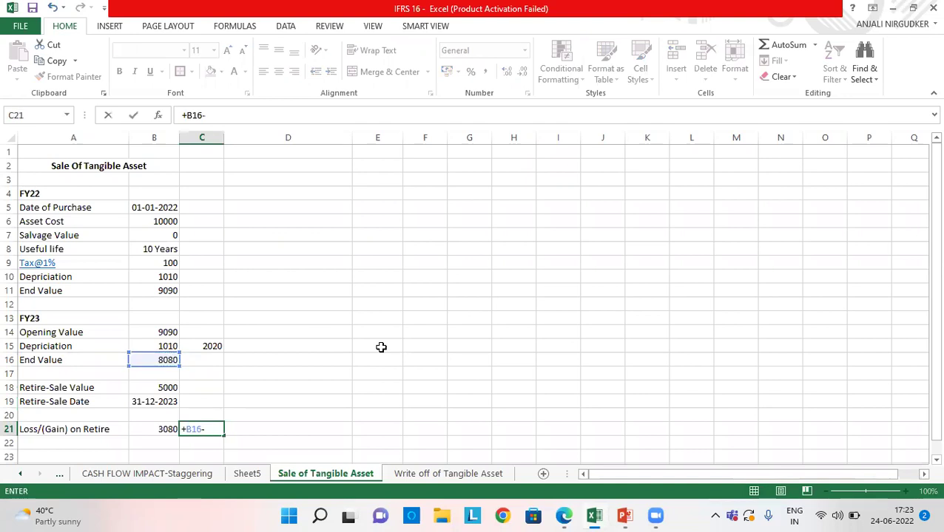
text(5)
text(0)
text(00)
key(Return)
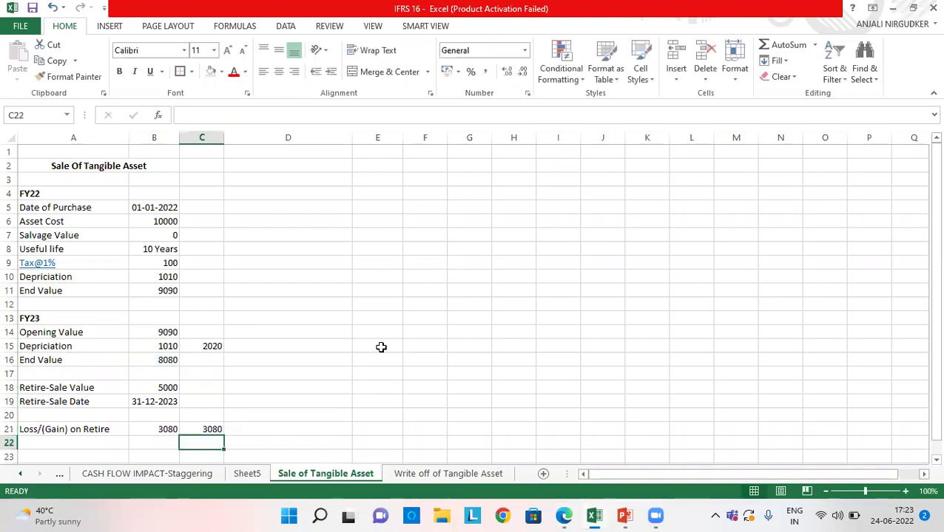
Step: Review the loss formula in C21 against the FY23 end value in B16 that it draws on
key(Up)
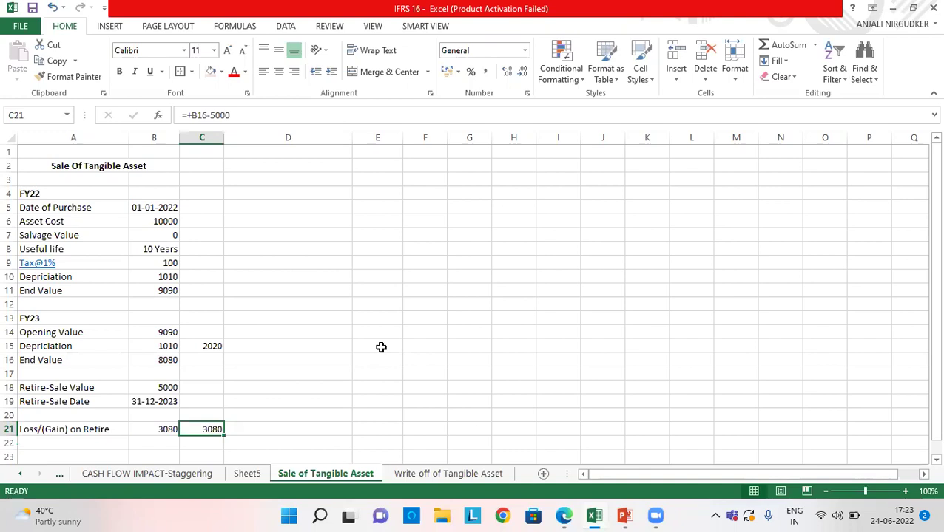
key(Left)
key(Up)
key(Up)
key(Up)
key(Up)
key(Up)
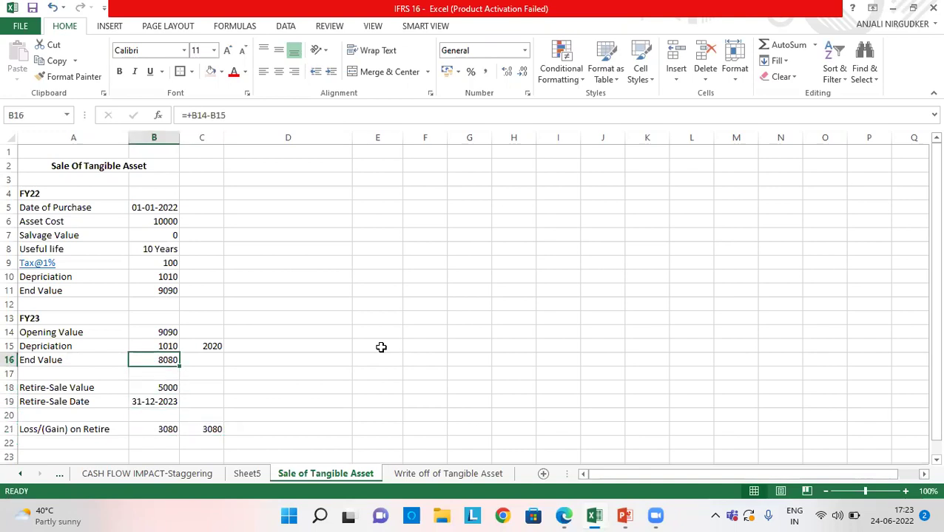
key(Down)
key(Down)
key(Down)
key(Down)
key(Down)
key(Right)
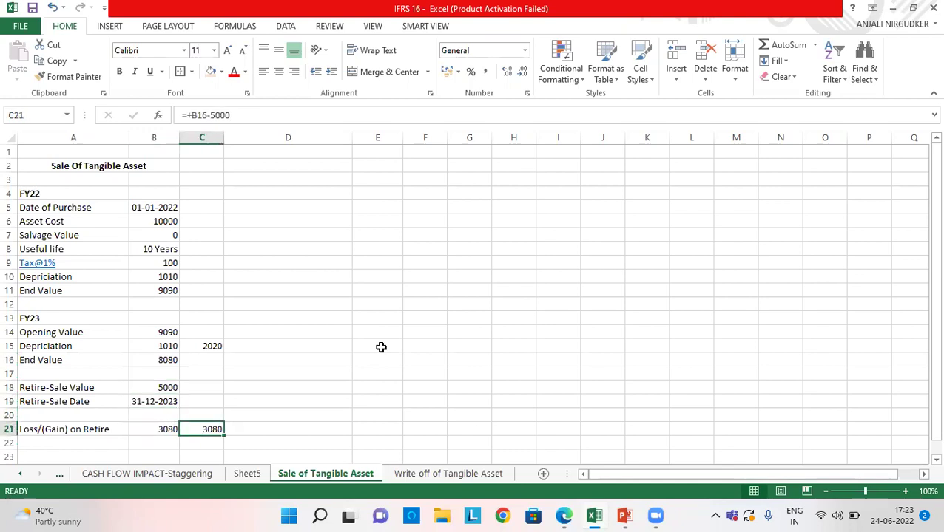
Step: Return to EPM Cloud Planning and check the Lathe Machine's loss or gain on sale against the Excel result
key(alt+Tab)
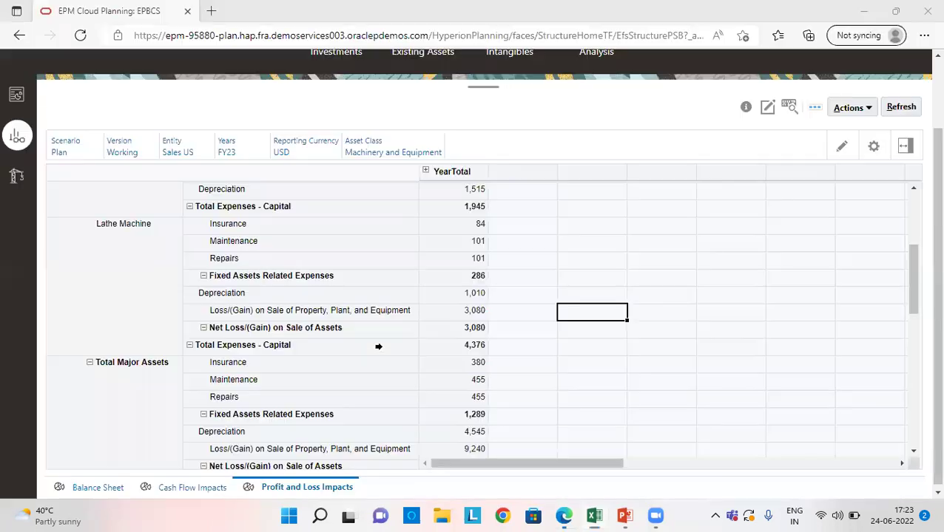
click(480, 310)
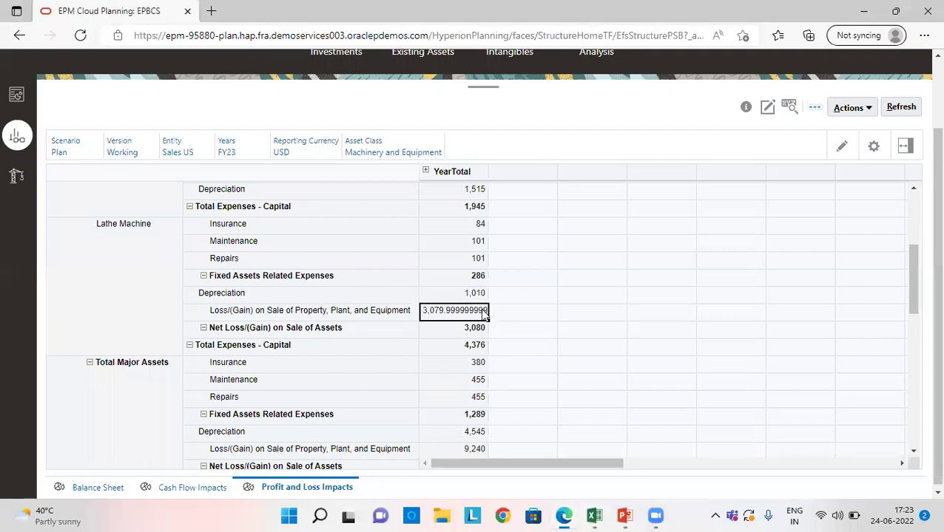
click(547, 297)
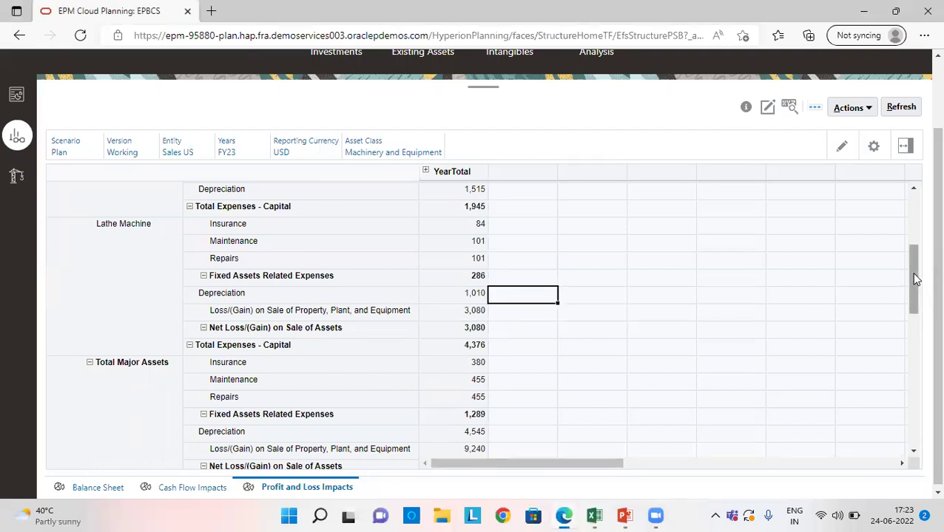
Step: Leave the Profit and Loss Impacts form and go back to the application's home page
scroll(913, 276, up, 3)
scroll(924, 142, up, 1)
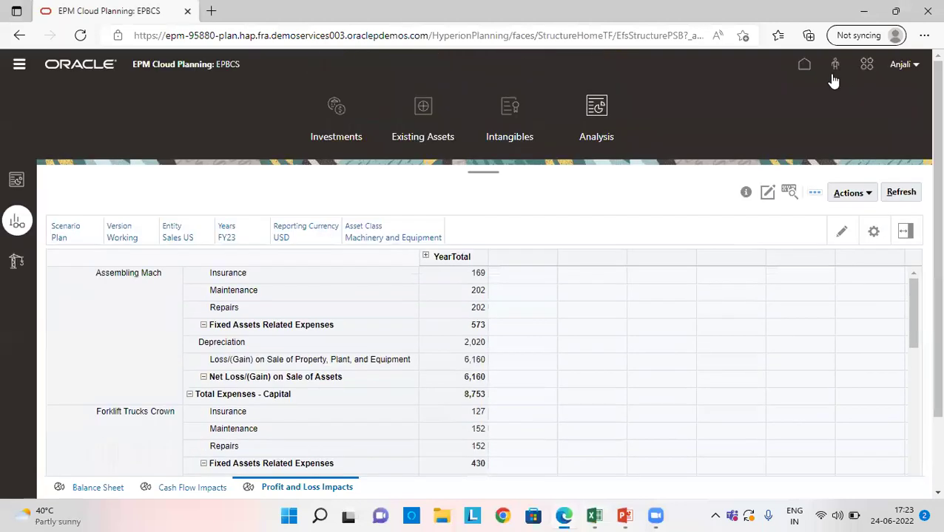
click(802, 68)
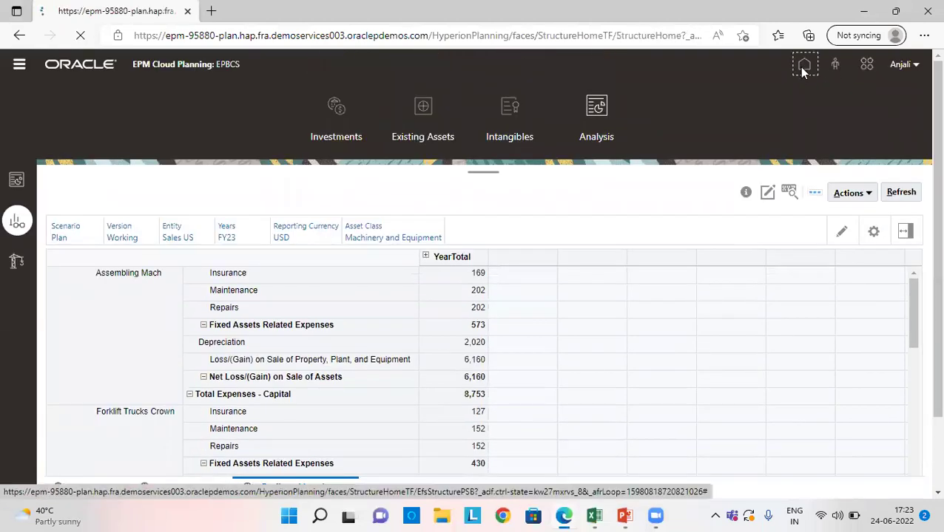